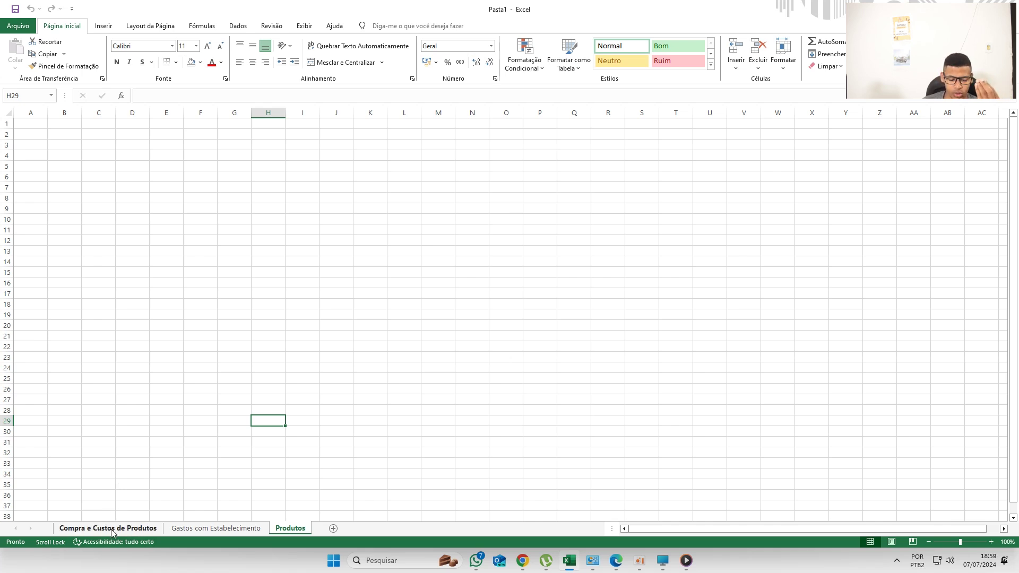
# Review the Compra e Custos de Produtos tables, then move to the Gastos com Estabelecimento sheet.
pyautogui.click(112, 531)
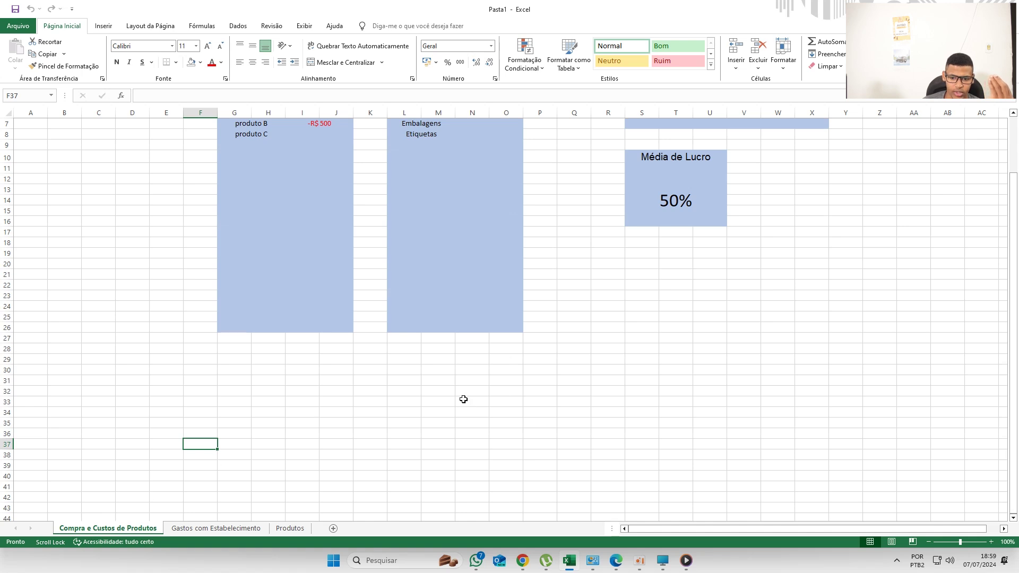
pyautogui.scroll(1, 345, 393)
pyautogui.scroll(1, 351, 384)
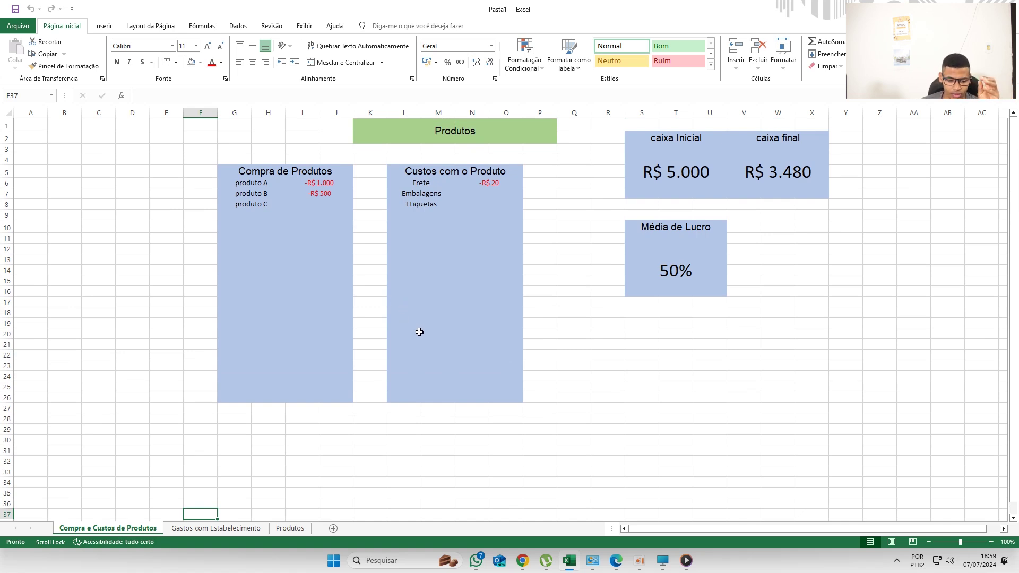
pyautogui.click(186, 529)
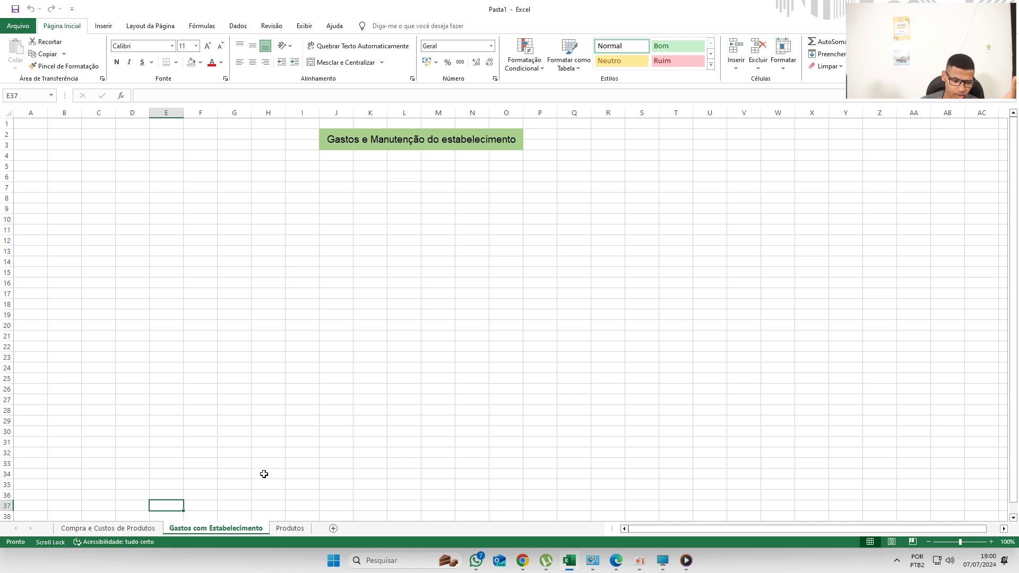
# Return to the Compra e Custos de Produtos sheet, starting Renomear but keeping its name unchanged.
pyautogui.click(141, 531)
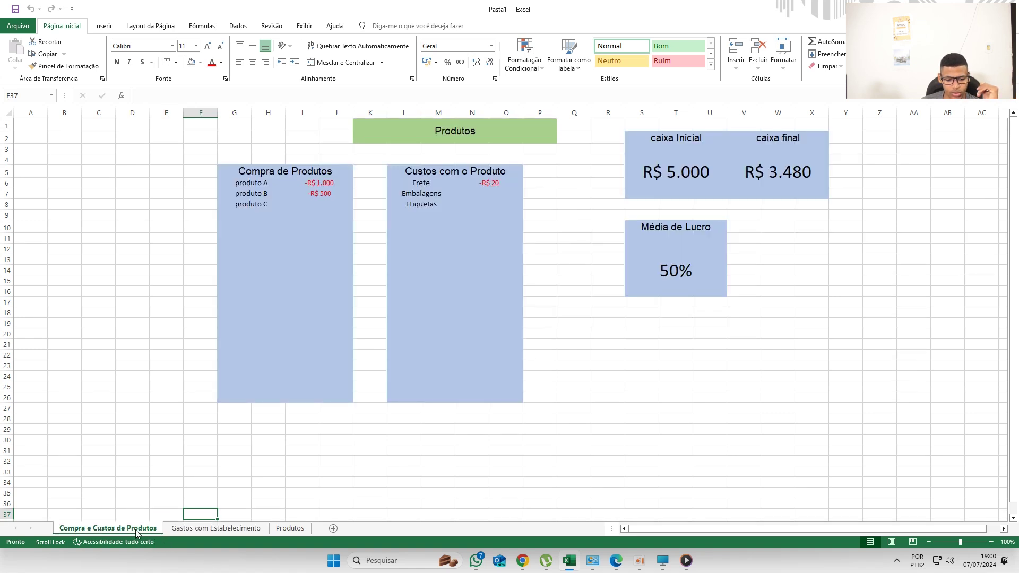
pyautogui.hotkey('ctrl', 'pagedown')
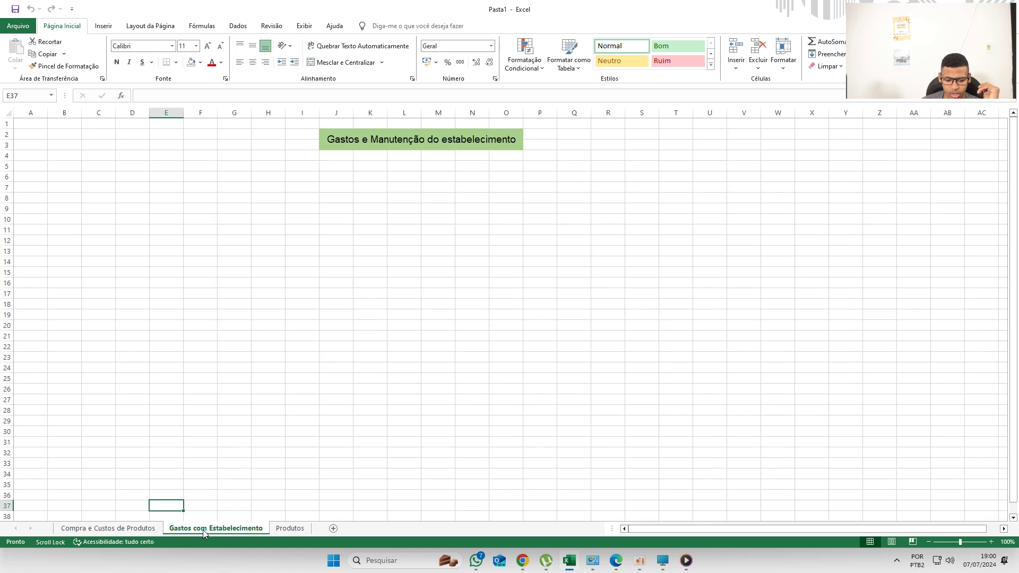
pyautogui.click(148, 529)
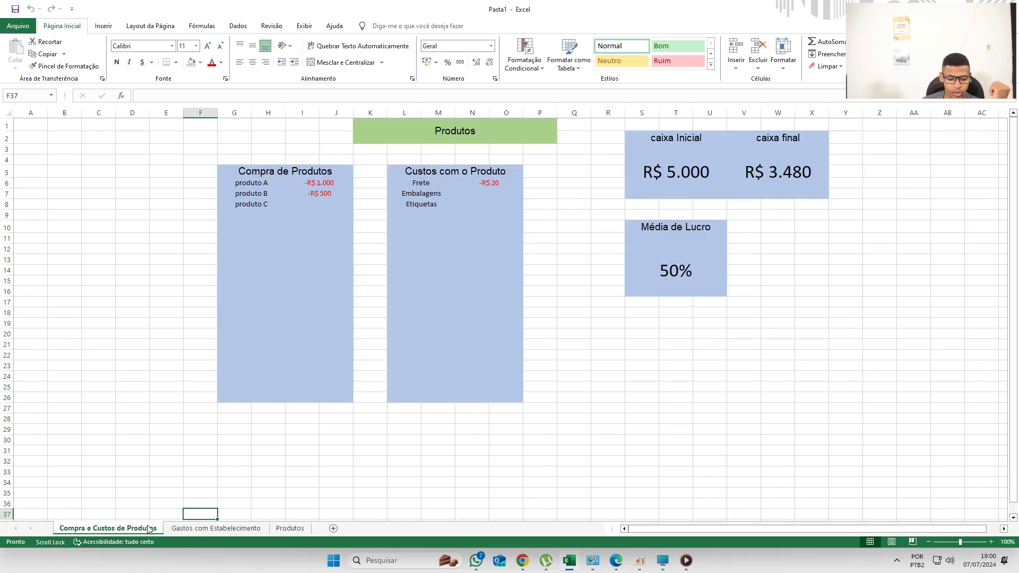
pyautogui.rightClick(149, 530)
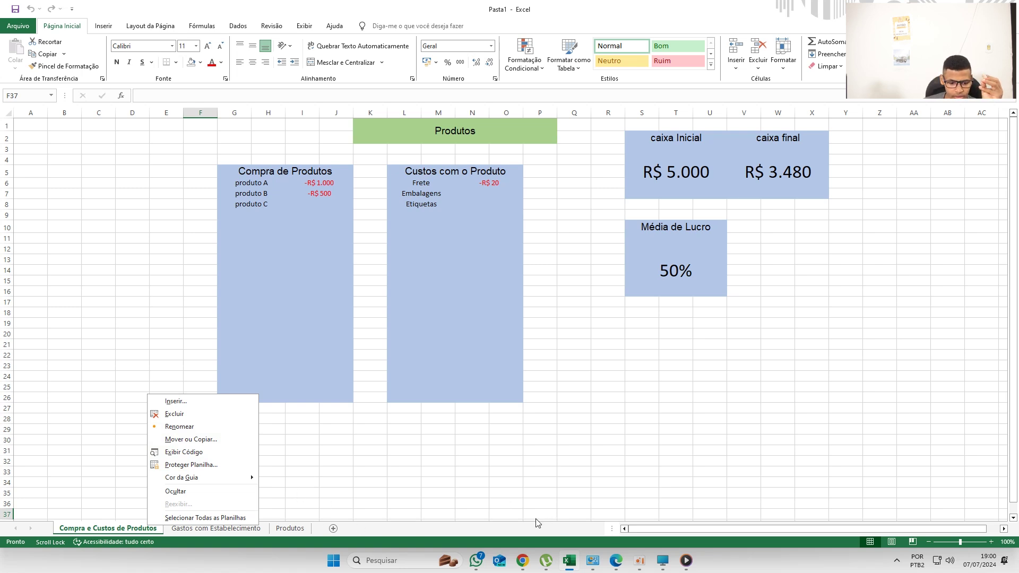
pyautogui.click(179, 427)
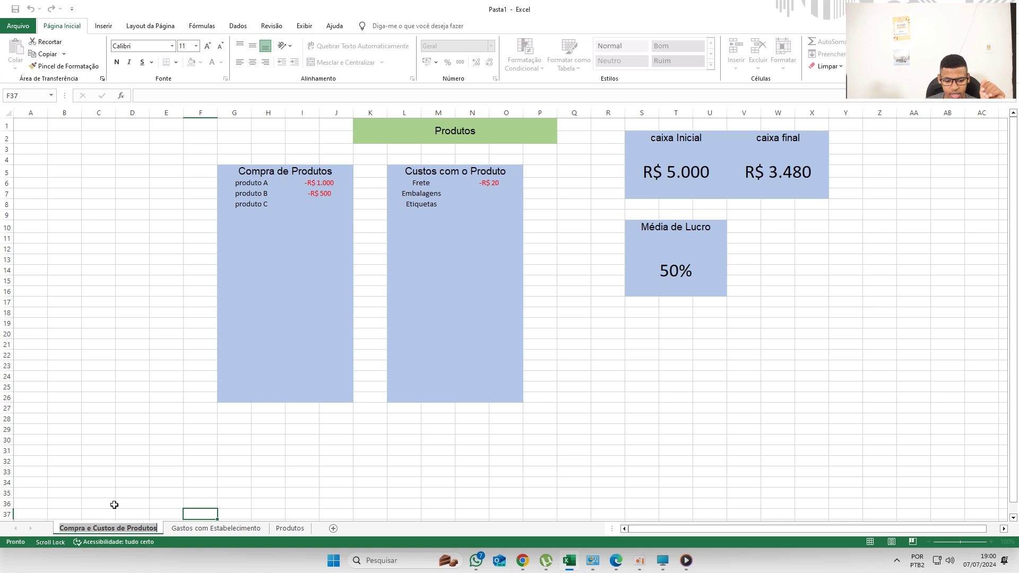
pyautogui.click(128, 487)
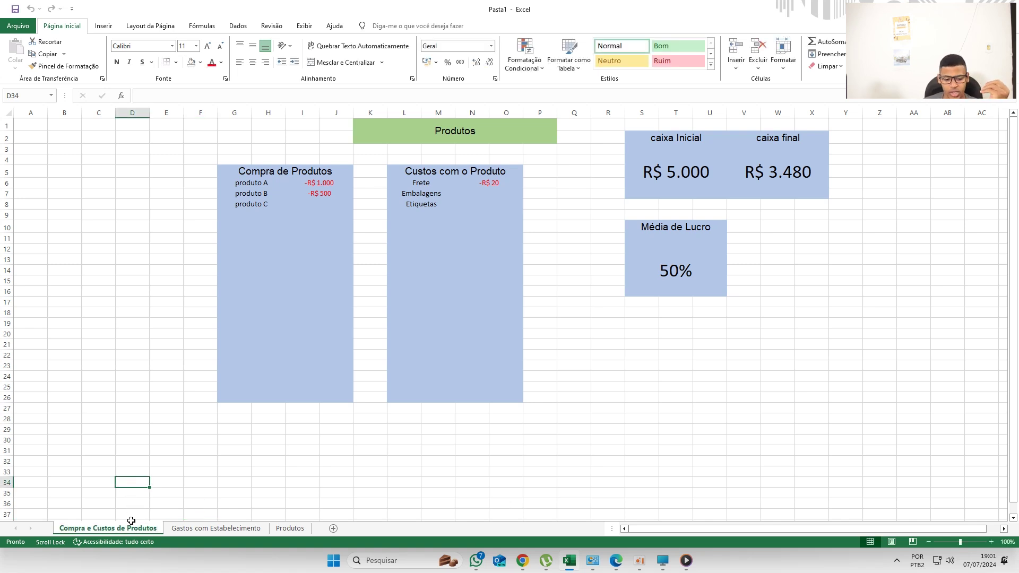
pyautogui.click(210, 528)
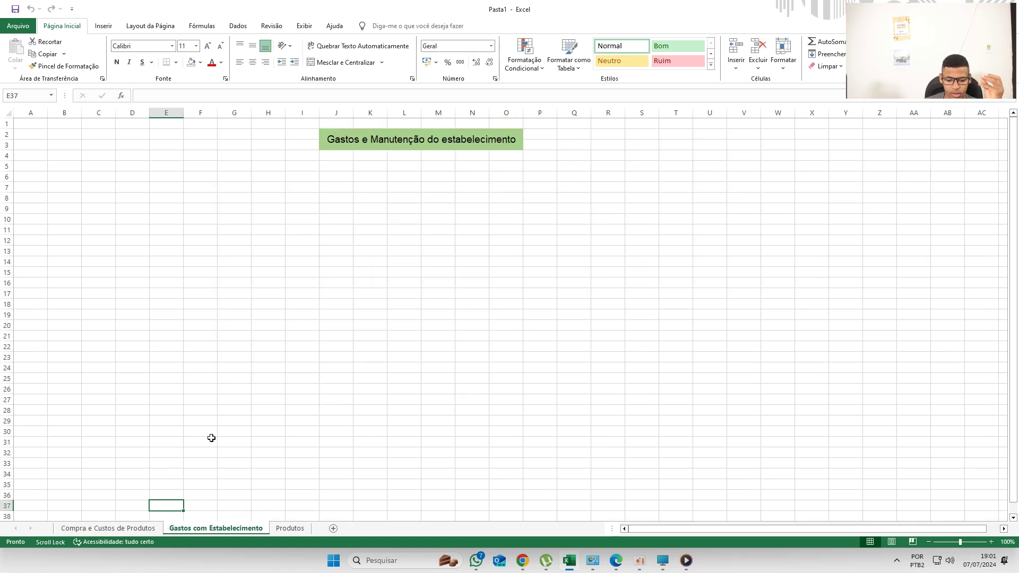
pyautogui.click(281, 528)
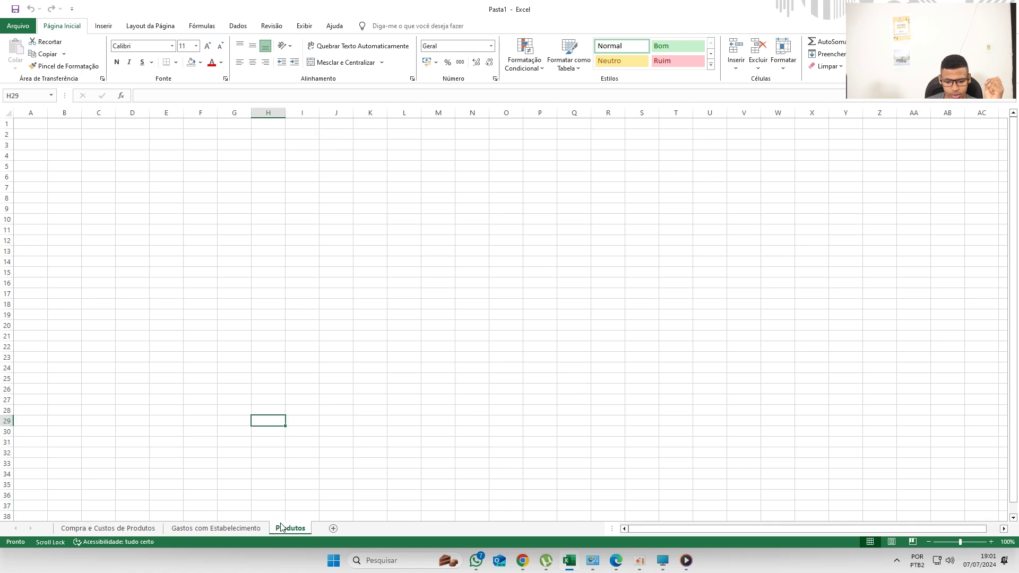
pyautogui.scroll(-4, 275, 423)
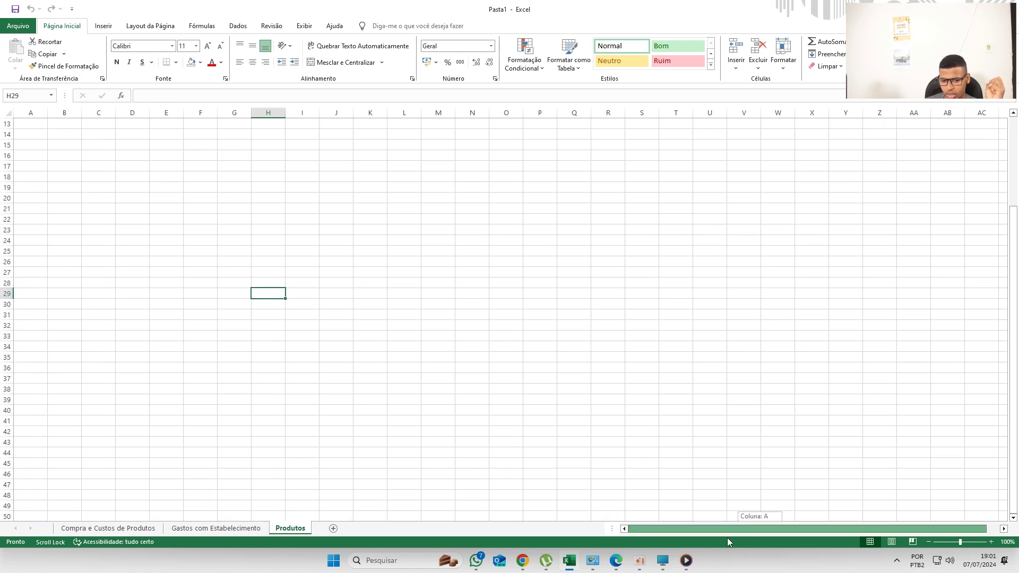
pyautogui.moveTo(1015, 297); pyautogui.dragTo(1016, 229)
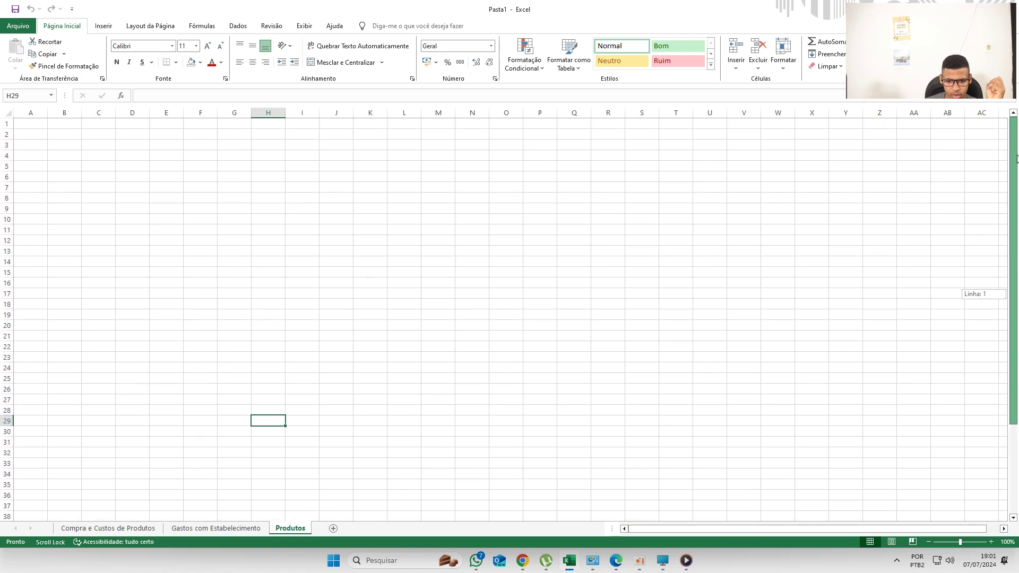
pyautogui.click(240, 529)
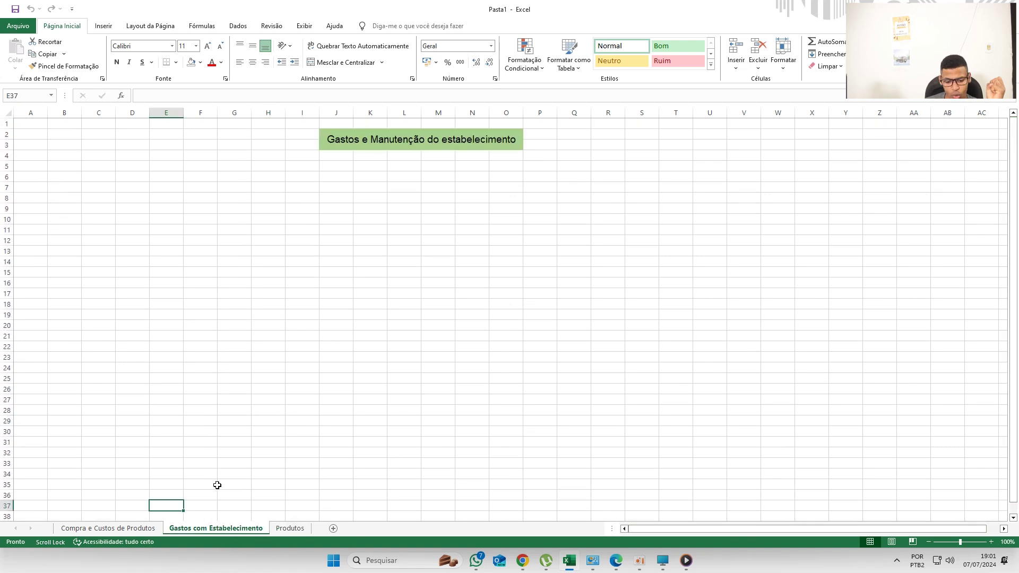
pyautogui.click(131, 529)
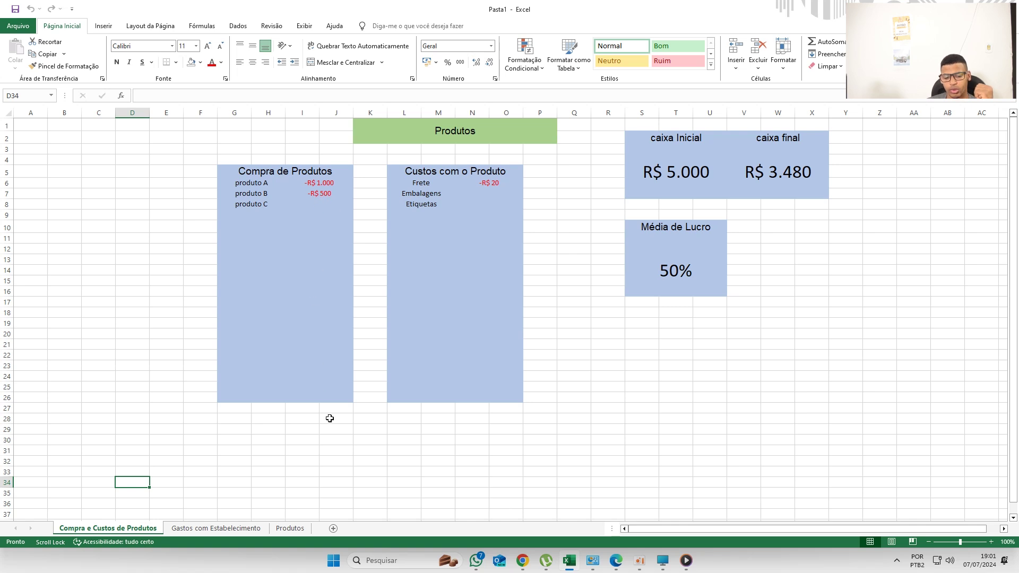
# Inspect the merged cells of the Compra de Produtos box down to G25:H26.
pyautogui.click(249, 215)
pyautogui.click(248, 238)
pyautogui.click(250, 270)
pyautogui.click(255, 313)
pyautogui.click(255, 339)
pyautogui.click(253, 355)
pyautogui.moveTo(244, 386); pyautogui.dragTo(243, 399)
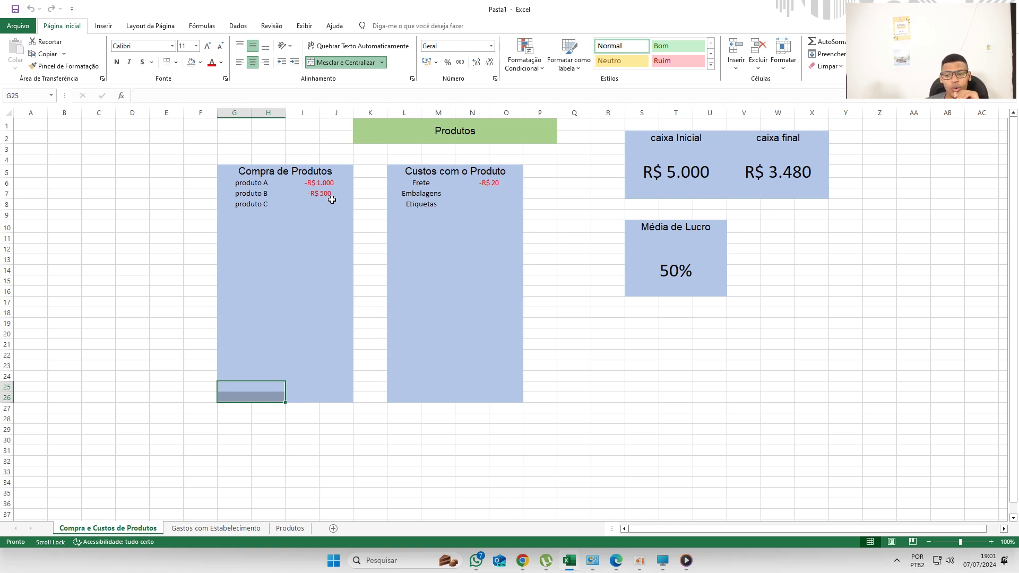
# Check the caixa final formula and 50% Média de Lucro, then go to Gastos com Estabelecimento.
pyautogui.click(796, 177)
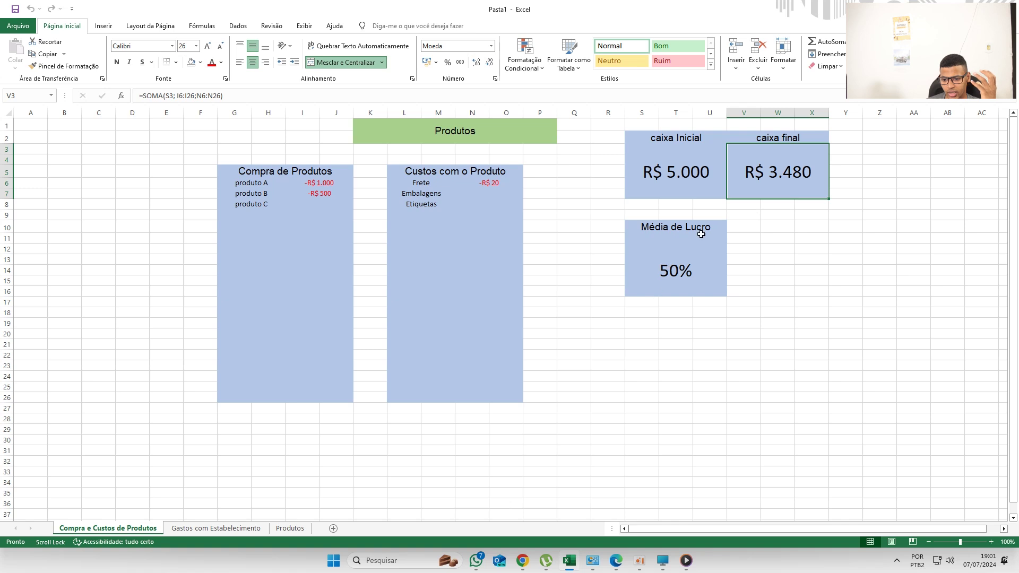
pyautogui.click(681, 283)
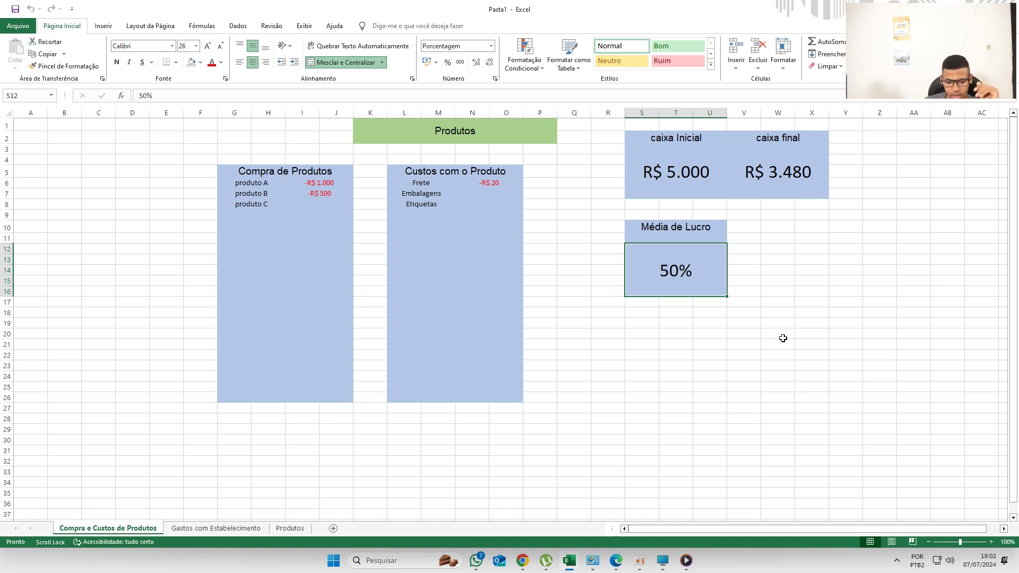
pyautogui.click(742, 237)
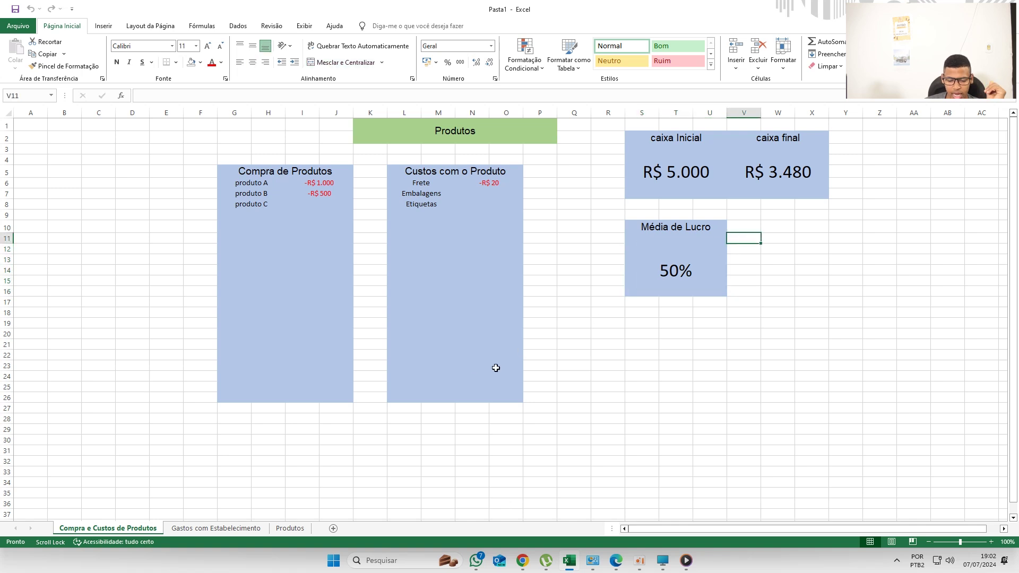
pyautogui.click(210, 528)
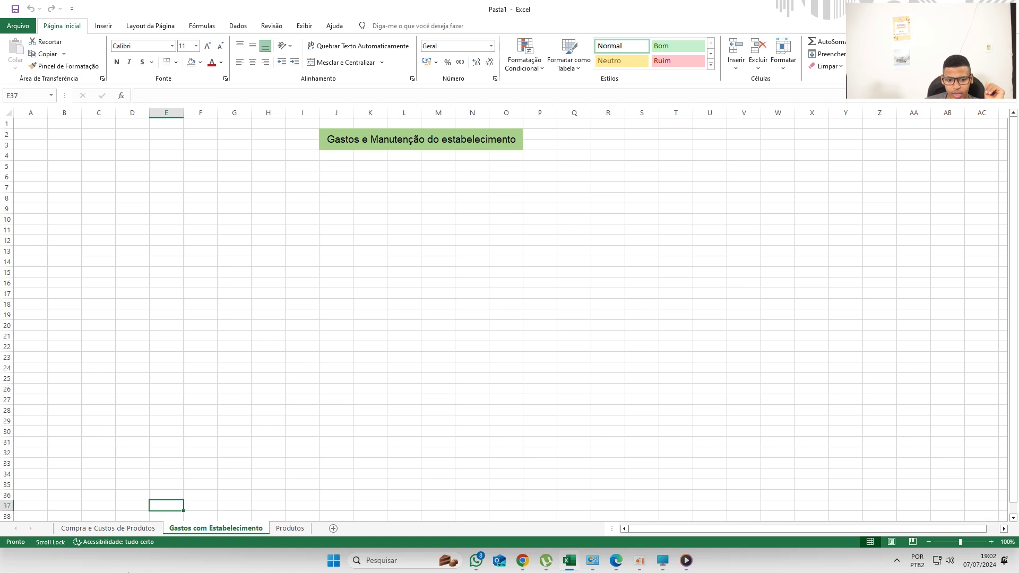
# Merge and centre H7:K7 with middle alignment and a light-blue fill.
pyautogui.click(266, 192)
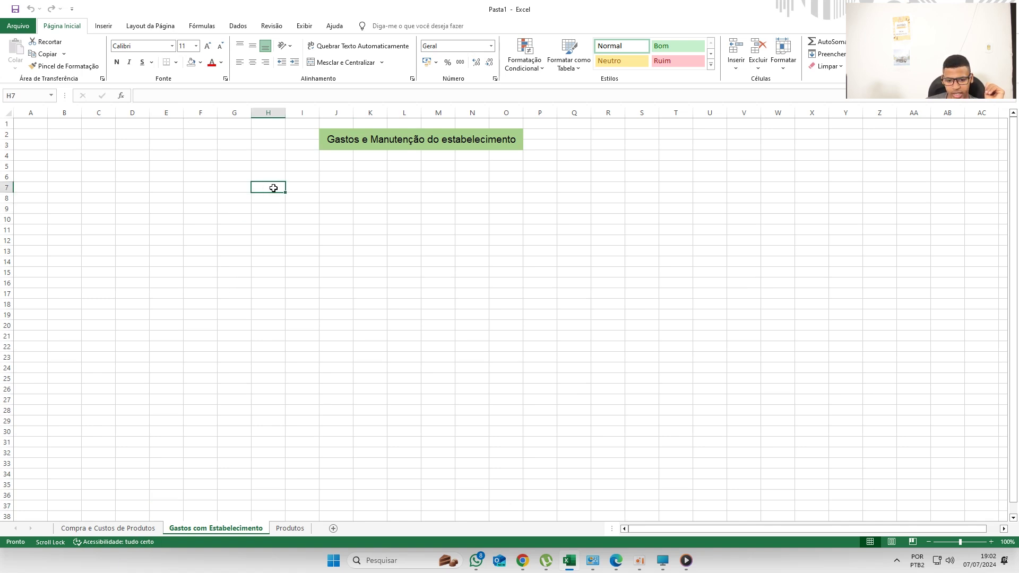
pyautogui.moveTo(286, 193); pyautogui.dragTo(381, 192)
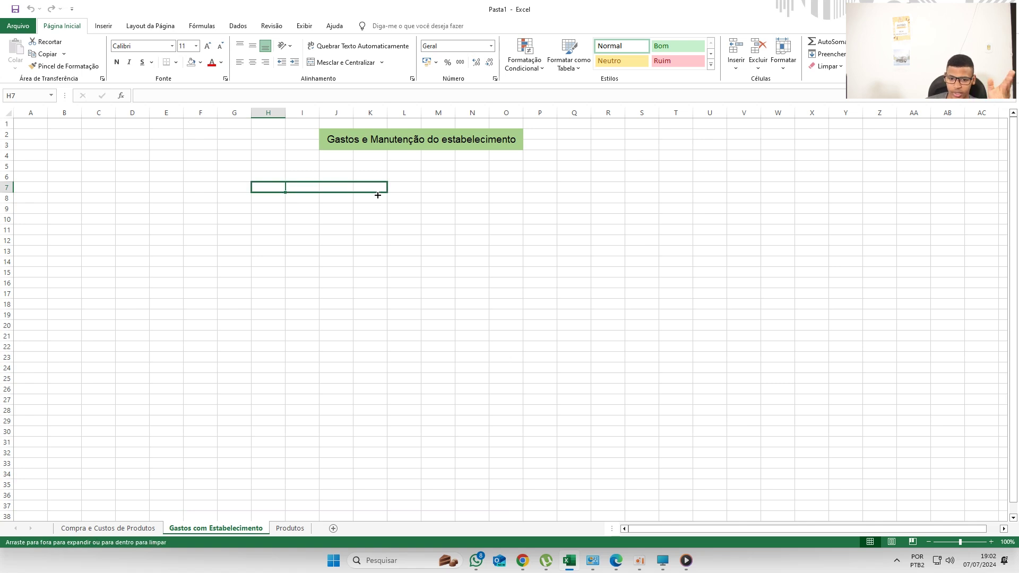
pyautogui.click(340, 62)
pyautogui.click(253, 46)
pyautogui.click(200, 62)
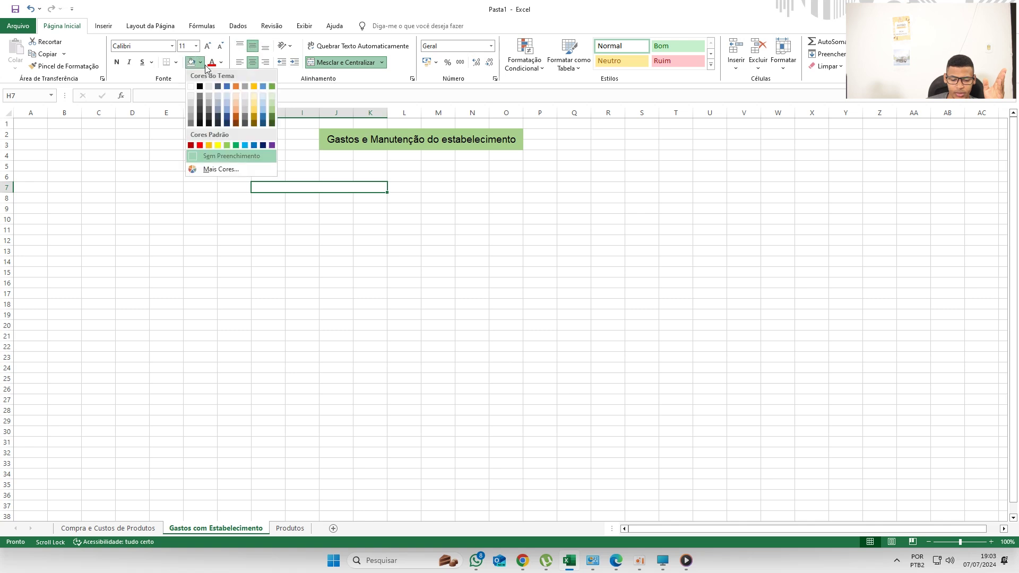
pyautogui.click(234, 121)
pyautogui.click(327, 96)
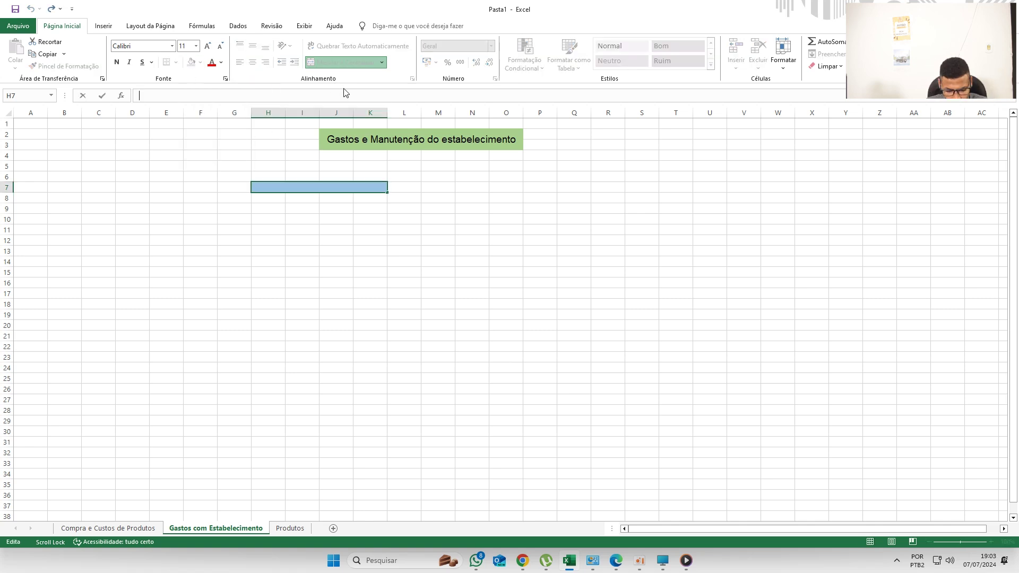
# Enter the Aluguel label in Arial and fill the block down to row 26.
pyautogui.write('Aluguel')
pyautogui.press('Return')
pyautogui.hotkey('alt', 'c')
pyautogui.press('m')
pyautogui.press('c')
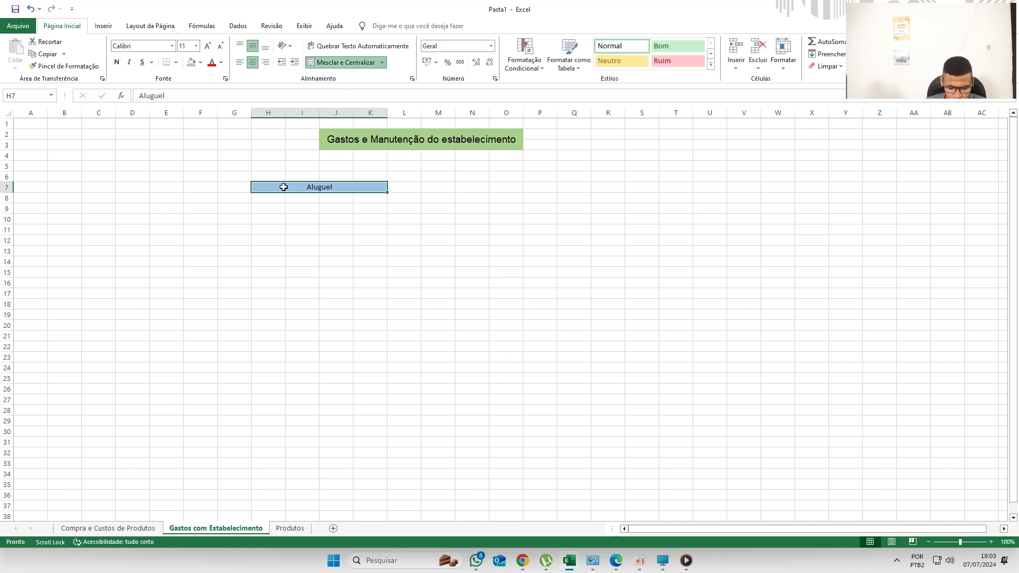
pyautogui.hotkey('alt', 'c')
pyautogui.press('f')
pyautogui.press('f')
pyautogui.press('BackSpace')
pyautogui.press('BackSpace')
pyautogui.press('BackSpace')
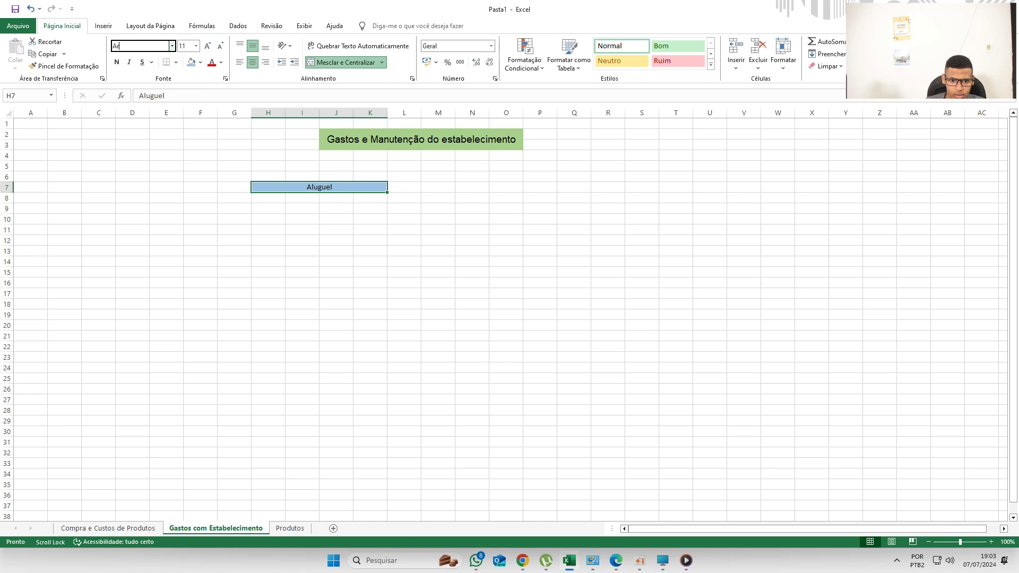
pyautogui.moveTo(387, 192); pyautogui.dragTo(388, 394)
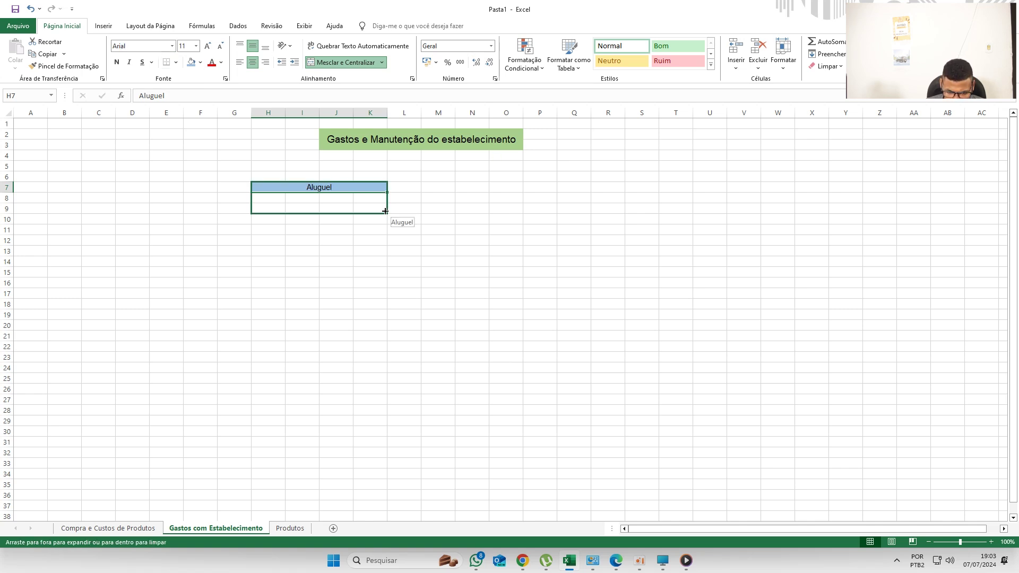
# Replace H8:H10 with Água, Enegia and Aluguel de equipamentos.
pyautogui.press('Return')
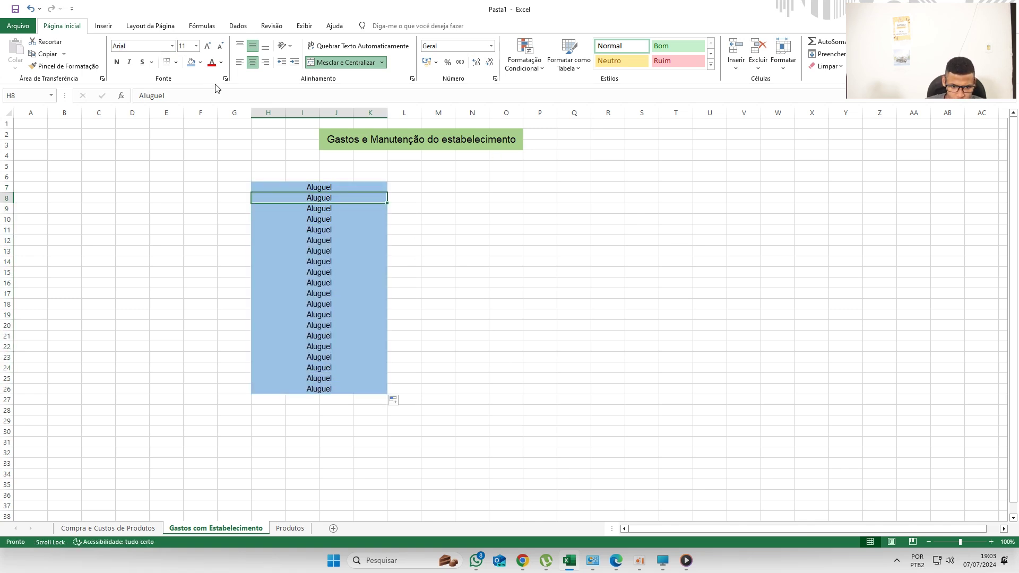
pyautogui.click(215, 94)
pyautogui.press('BackSpace')
pyautogui.press('BackSpace')
pyautogui.press('BackSpace')
pyautogui.write('Alu')
pyautogui.press('BackSpace')
pyautogui.press('BackSpace')
pyautogui.press('BackSpace')
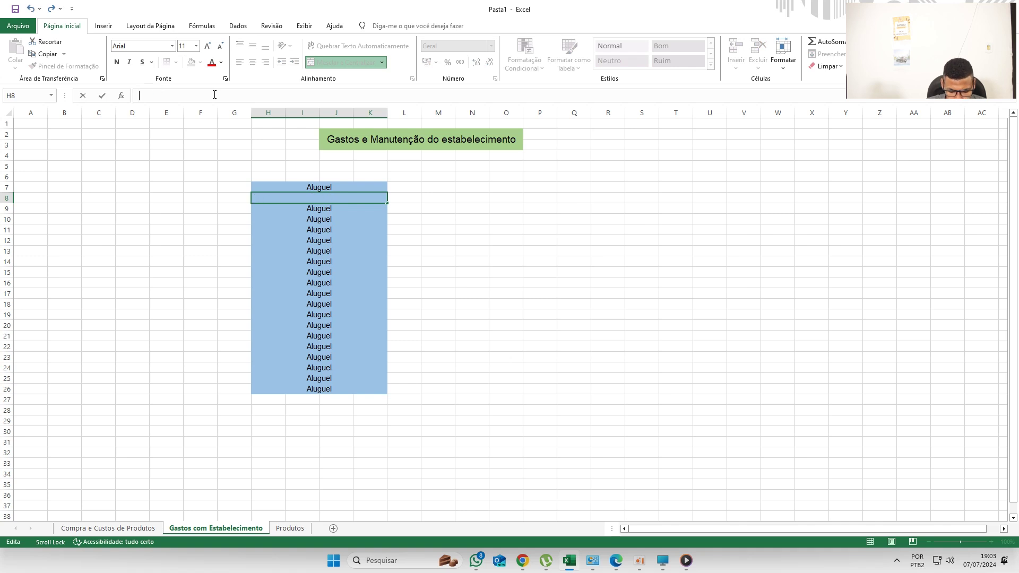
pyautogui.write('Água')
pyautogui.press('Return')
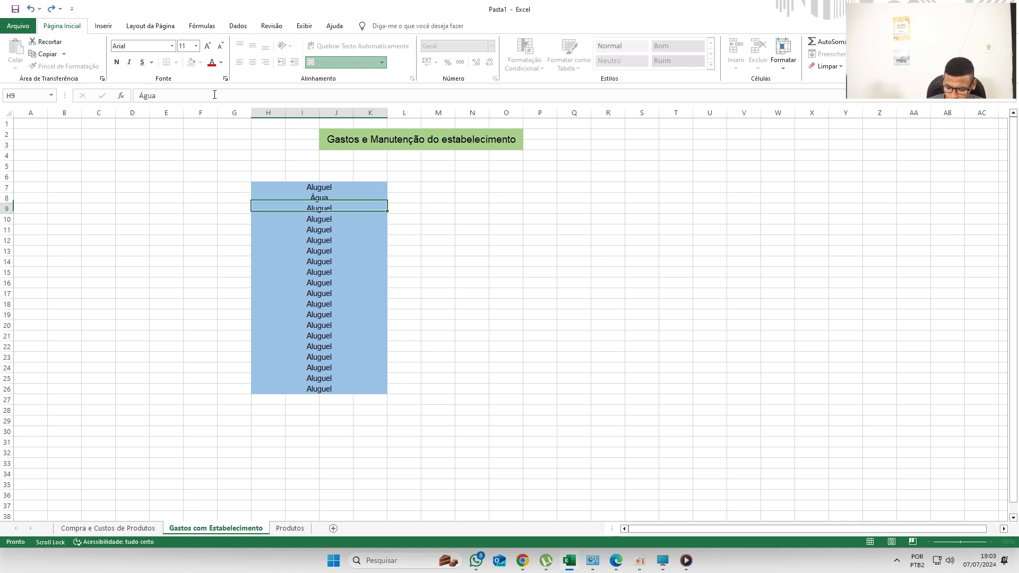
pyautogui.write('Enegia')
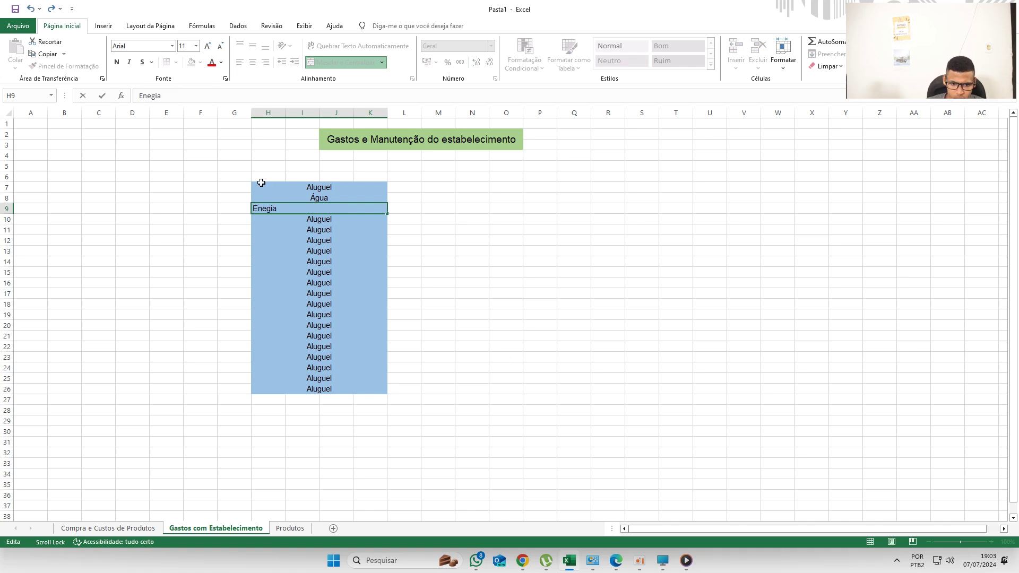
pyautogui.press('Return')
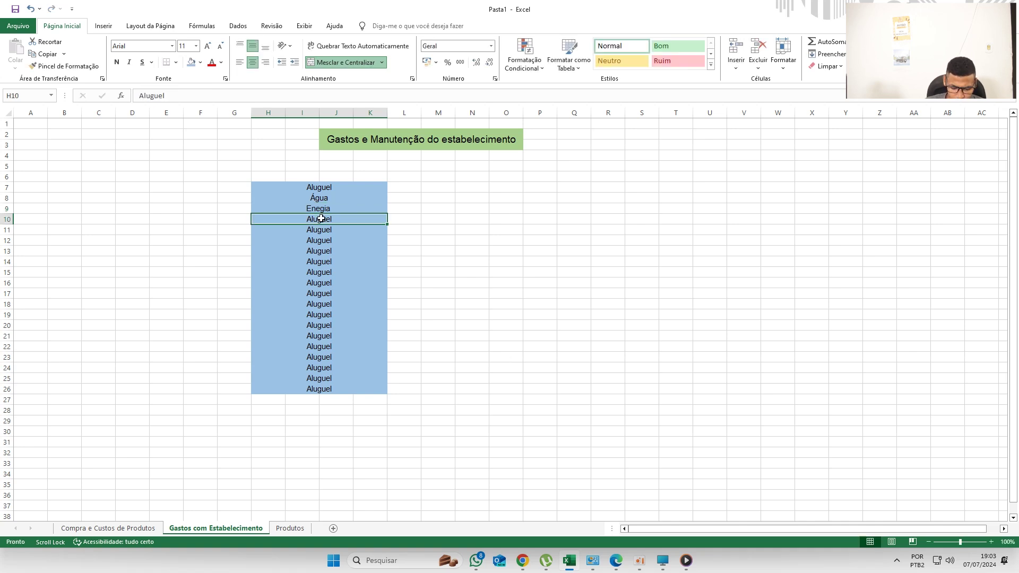
pyautogui.click(208, 98)
pyautogui.write('de equipamentos')
pyautogui.press('Return')
# Enter Funcionários in H11 and Reformas in H12, fixing the typos.
pyautogui.doubleClick(256, 97)
pyautogui.write('Funcioonário')
pyautogui.click(449, 280)
pyautogui.click(340, 240)
pyautogui.click(329, 230)
pyautogui.click(259, 95)
pyautogui.press('Left')
pyautogui.press('Left')
pyautogui.press('Left')
pyautogui.press('BackSpace')
pyautogui.press('End')
pyautogui.write('s')
pyautogui.click(341, 239)
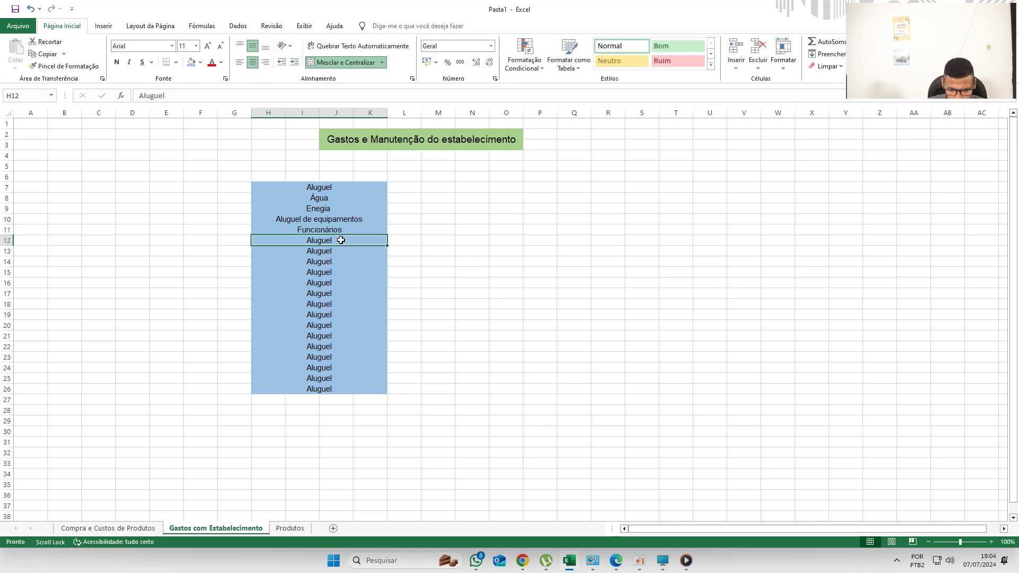
pyautogui.write('REfor')
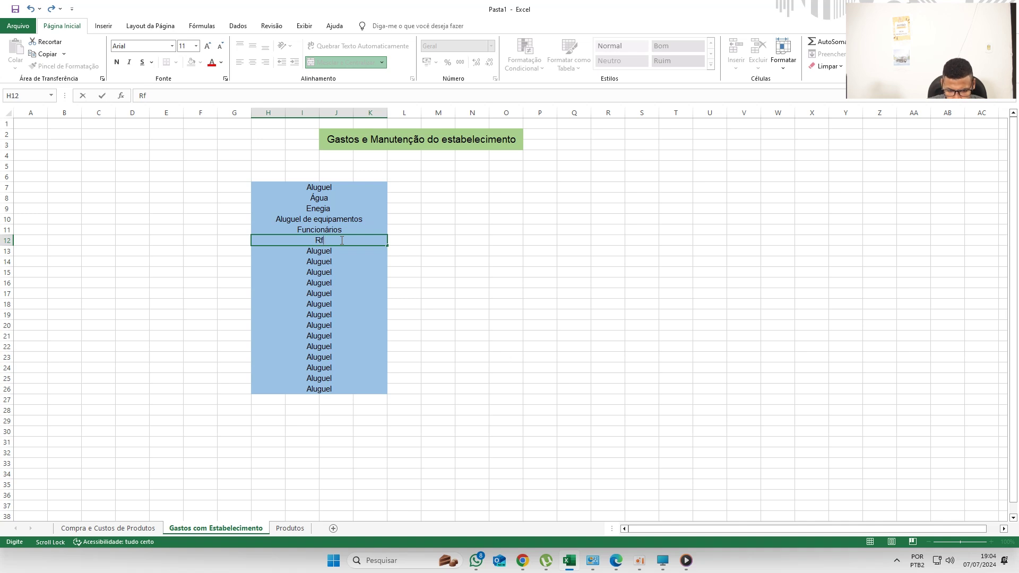
pyautogui.write('formas')
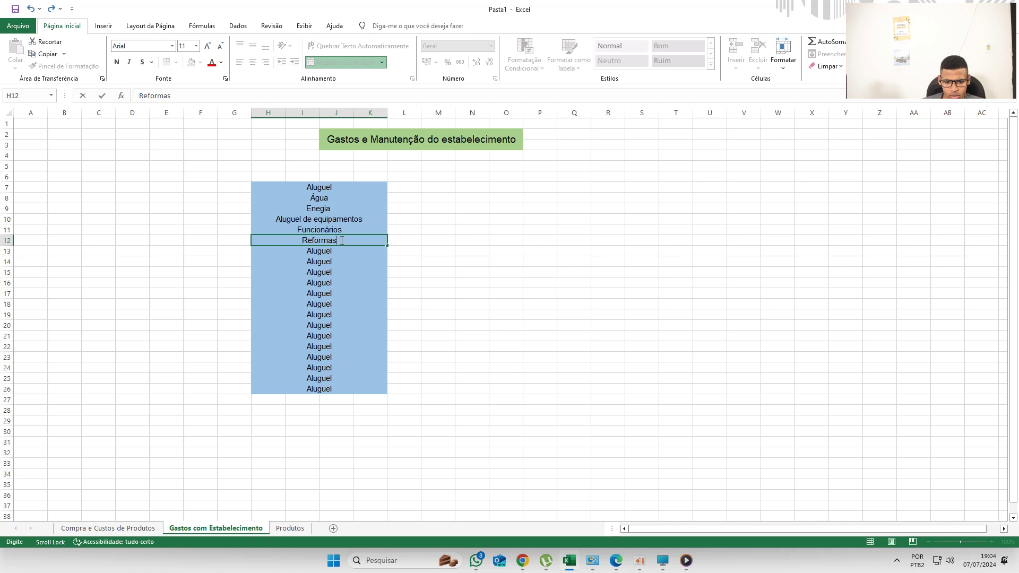
pyautogui.click(330, 252)
# Delete the leftover Aluguel placeholders from H13 downward.
pyautogui.press('Delete')
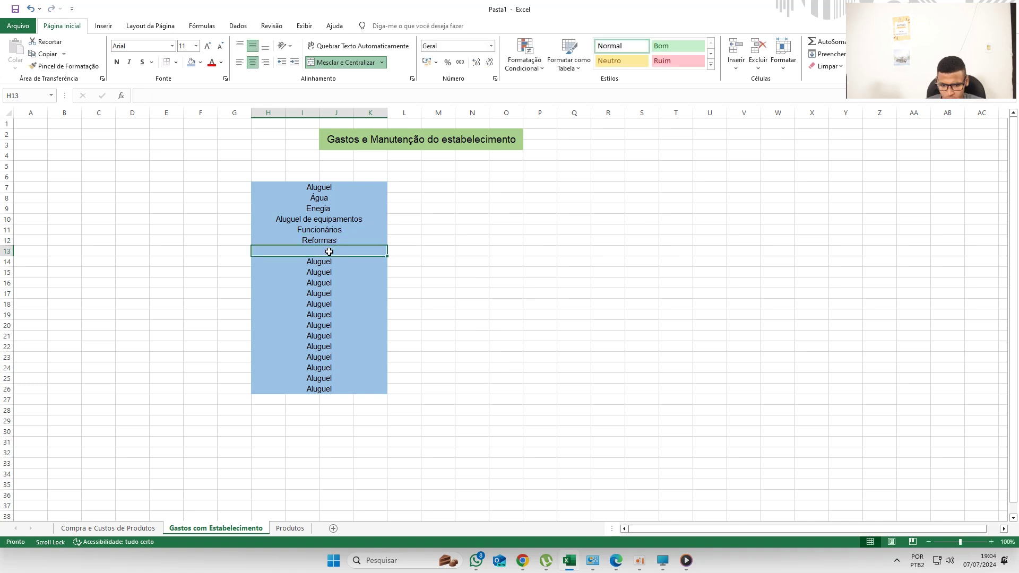
pyautogui.scroll(-2, 330, 251)
pyautogui.click(359, 218)
pyautogui.press('Delete')
pyautogui.scroll(-1, 360, 217)
pyautogui.press('Down')
pyautogui.press('Delete')
# Clear the remaining Aluguel placeholders down to row 26.
pyautogui.press('Down')
pyautogui.press('BackSpace')
pyautogui.press('Return')
pyautogui.press('Delete')
pyautogui.press('Down')
pyautogui.press('Delete')
pyautogui.press('Down')
pyautogui.press('Delete')
pyautogui.press('Down')
pyautogui.press('Delete')
pyautogui.press('Down')
pyautogui.press('Delete')
pyautogui.press('Down')
pyautogui.press('Delete')
pyautogui.press('Down')
pyautogui.press('Delete')
pyautogui.press('Down')
pyautogui.press('Delete')
pyautogui.press('Down')
pyautogui.press('Delete')
pyautogui.press('Down')
pyautogui.press('Delete')
pyautogui.scroll(2, 371, 305)
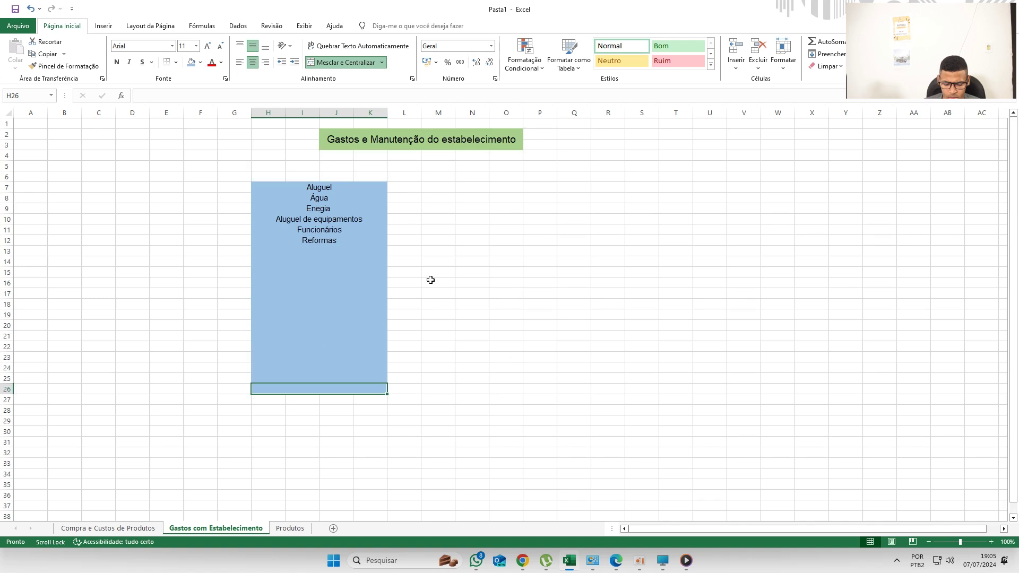
# Copy the blank blue cell H26 into L7 and fill it down to row 26.
pyautogui.hotkey('ctrl', 'c')
pyautogui.click(403, 188)
pyautogui.hotkey('ctrl', 'v')
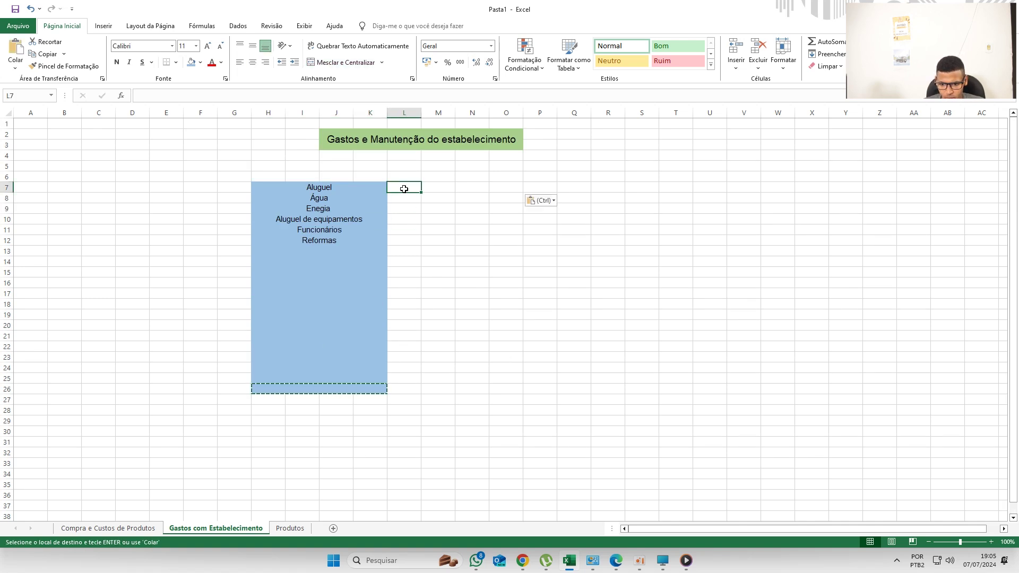
pyautogui.moveTo(523, 192); pyautogui.dragTo(518, 394)
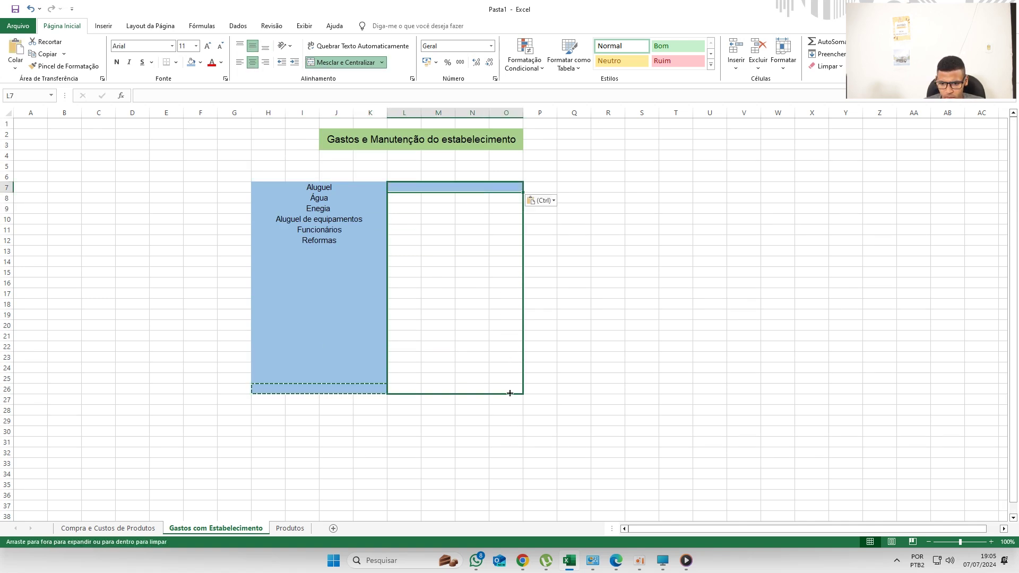
pyautogui.click(635, 222)
pyautogui.click(481, 188)
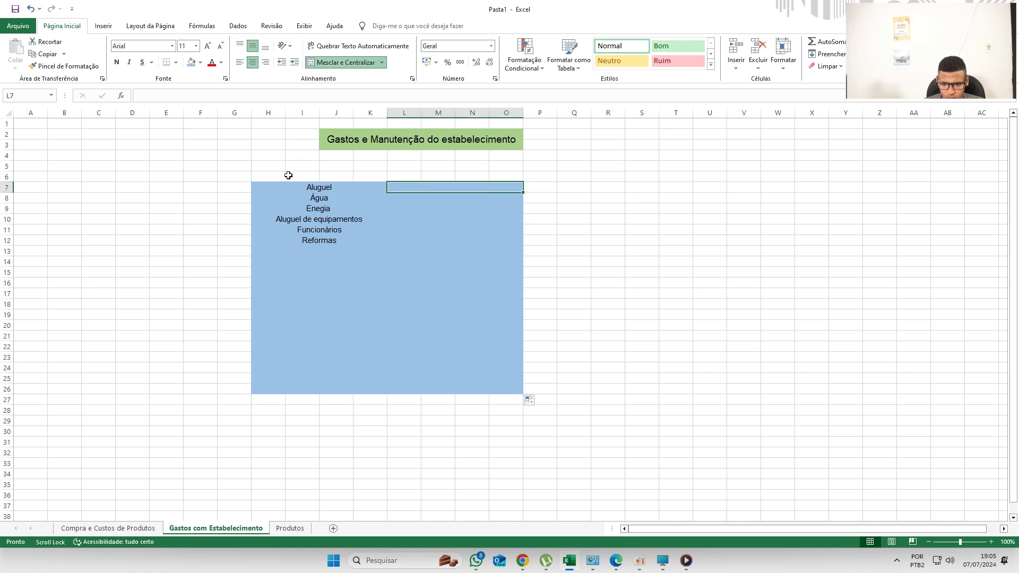
pyautogui.click(562, 135)
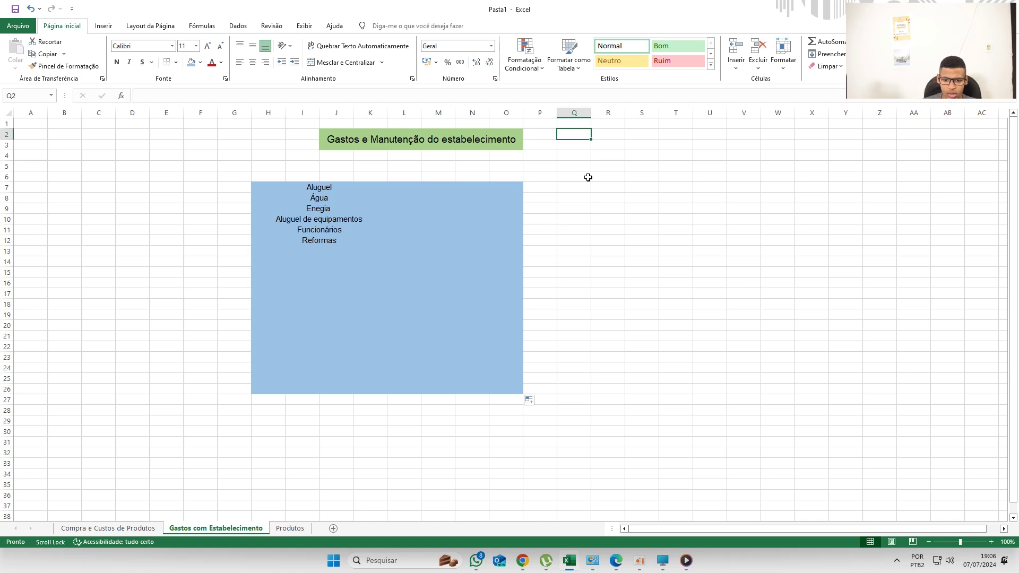
# Check merged cell L7, then go back to the Compra e Custos de Produtos sheet.
pyautogui.click(418, 189)
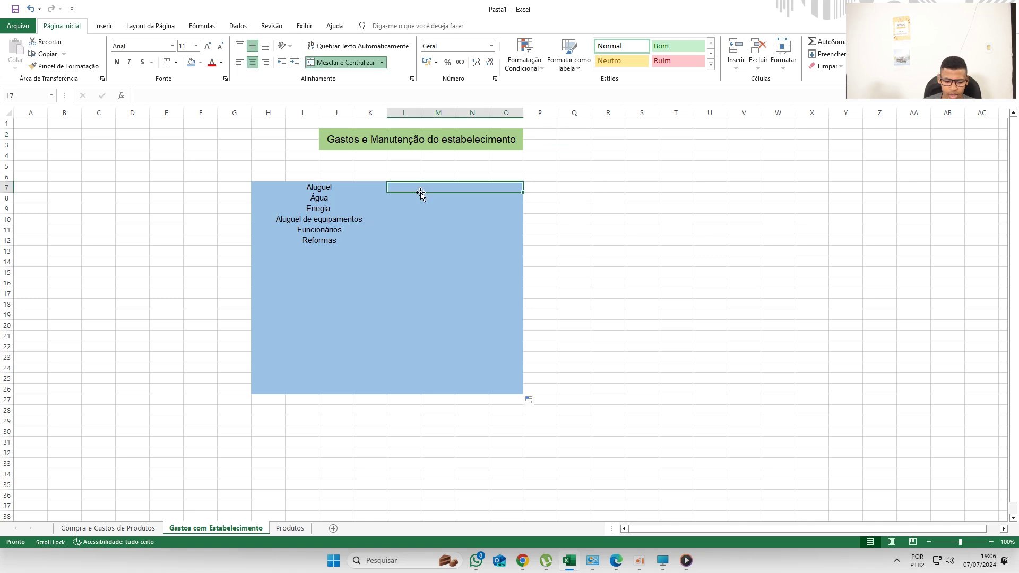
pyautogui.click(570, 145)
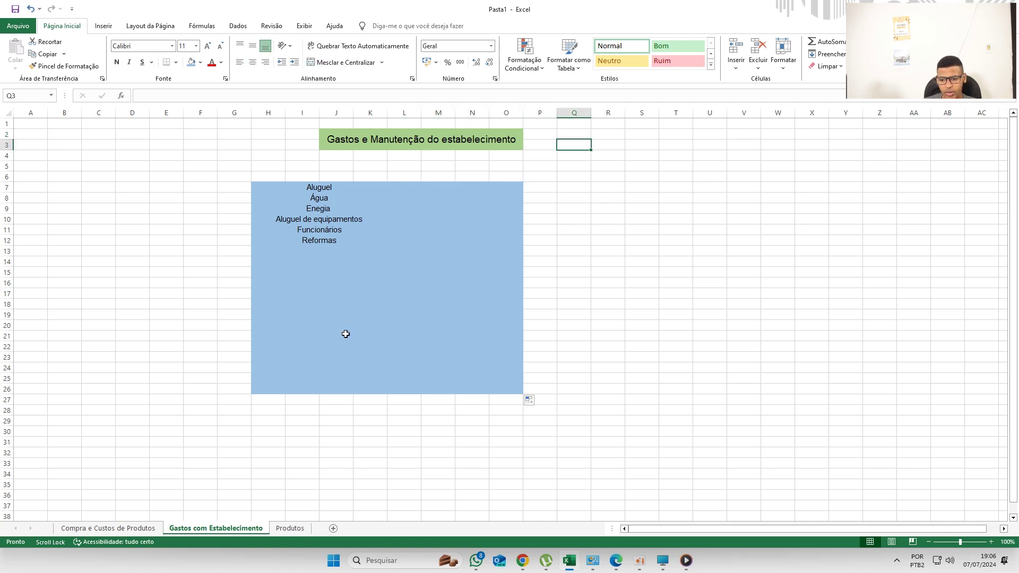
pyautogui.click(111, 527)
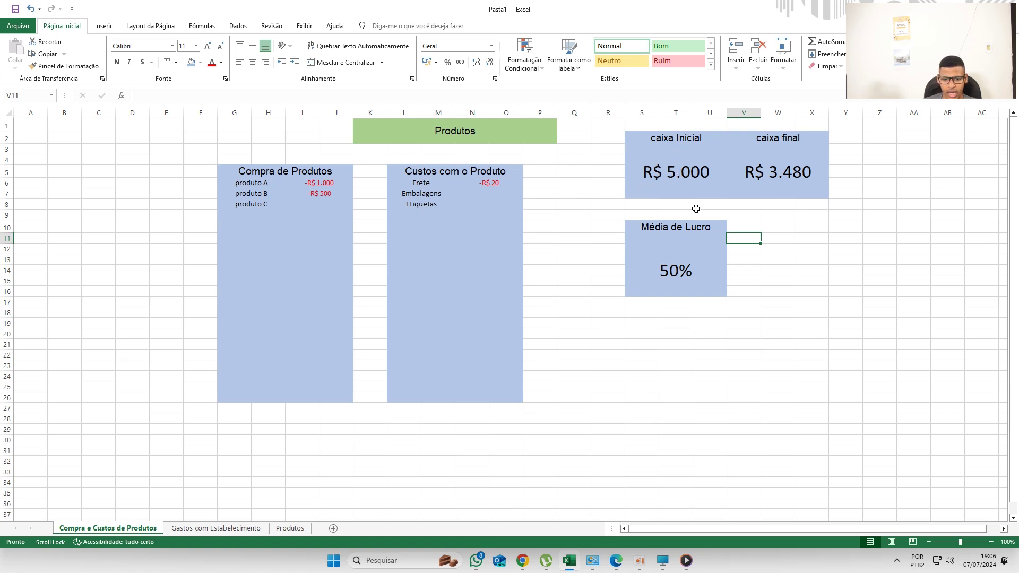
# Rename the caixa Inicial heading in S2 to 'Capital de Giro' and copy it.
pyautogui.click(699, 139)
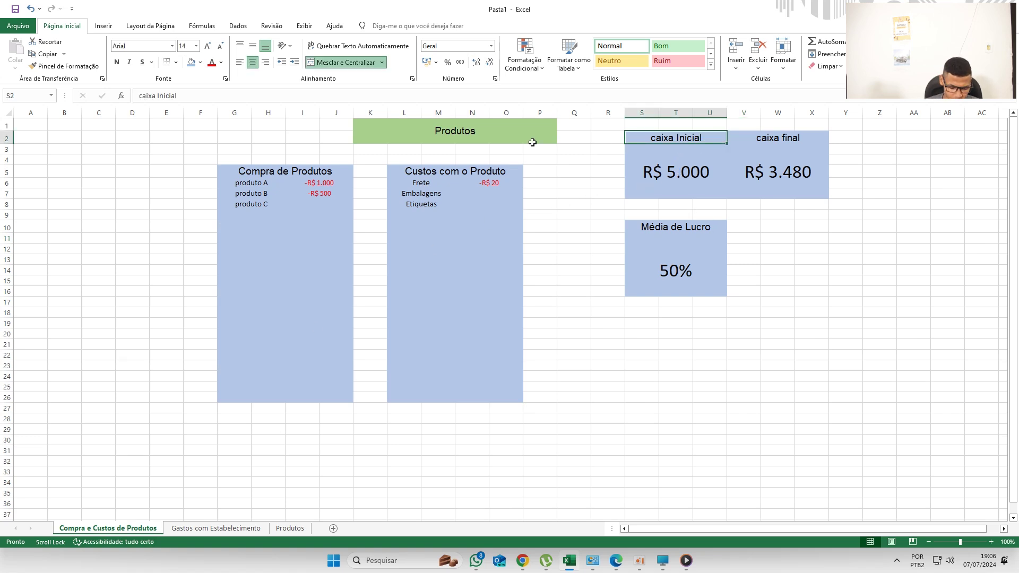
pyautogui.tripleClick(330, 99)
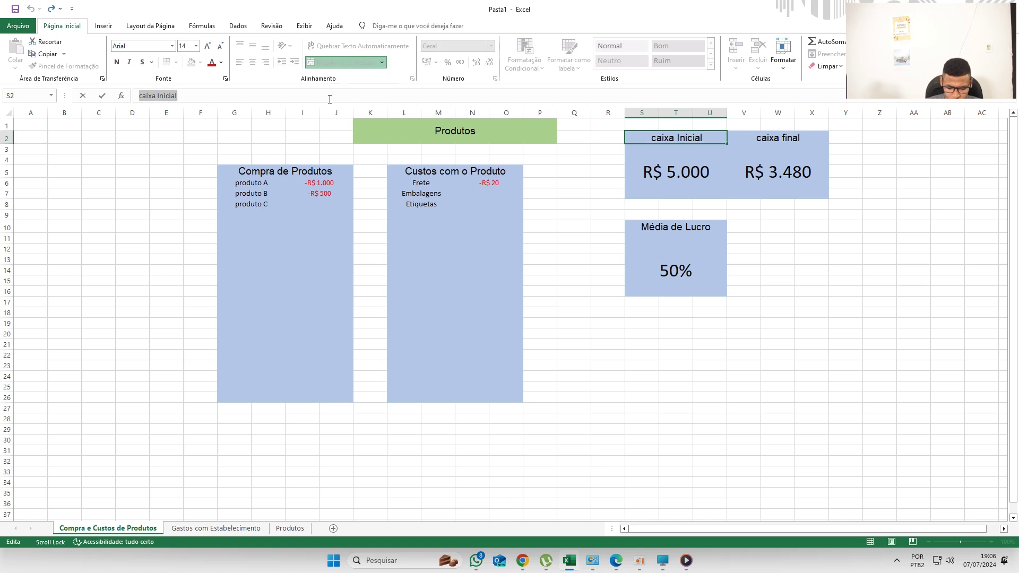
pyautogui.write('CAita')
pyautogui.press('BackSpace')
pyautogui.press('BackSpace')
pyautogui.press('BackSpace')
pyautogui.press('BackSpace')
pyautogui.press('BackSpace')
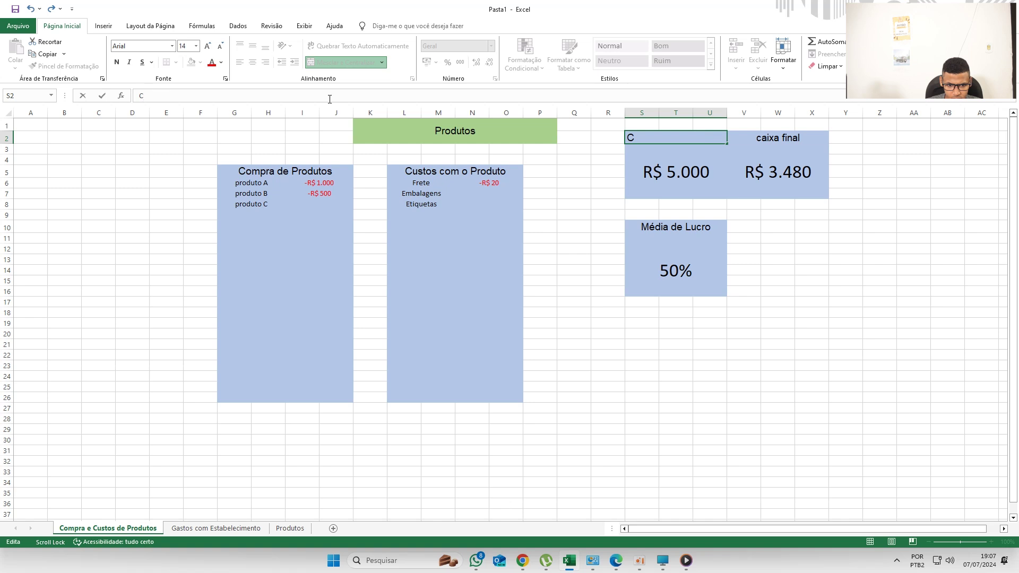
pyautogui.write('pital de Giro')
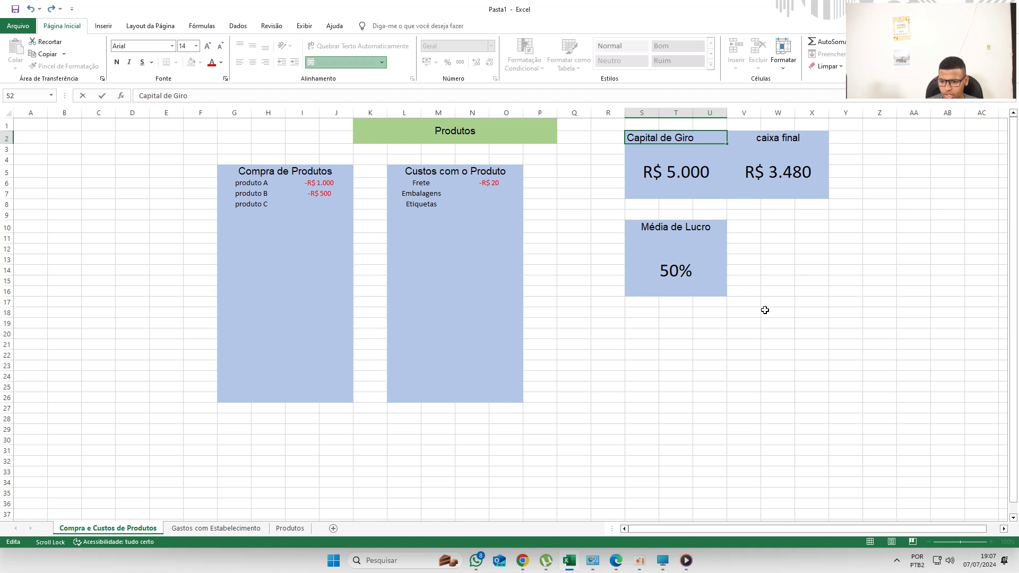
pyautogui.click(693, 363)
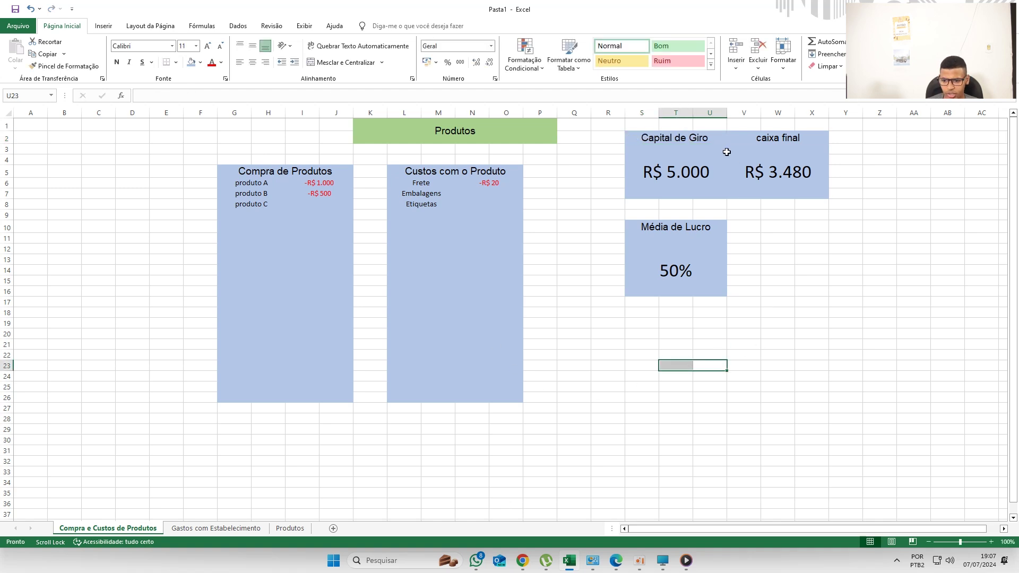
pyautogui.click(710, 141)
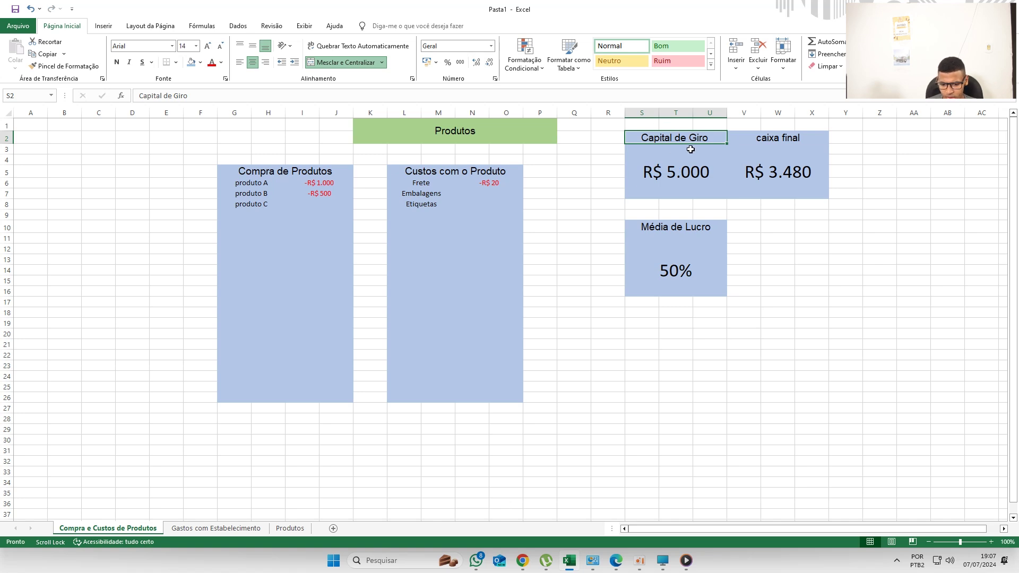
pyautogui.hotkey('ctrl', 'c')
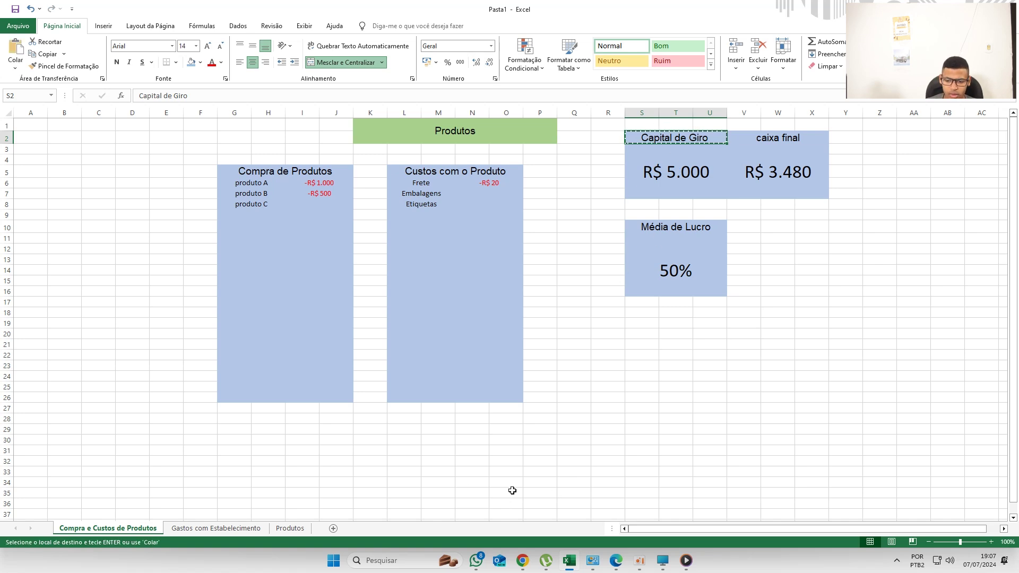
# Paste the heading into Q3 on Gastos com Estabelecimento and relabel it 'Caixa'.
pyautogui.click(223, 529)
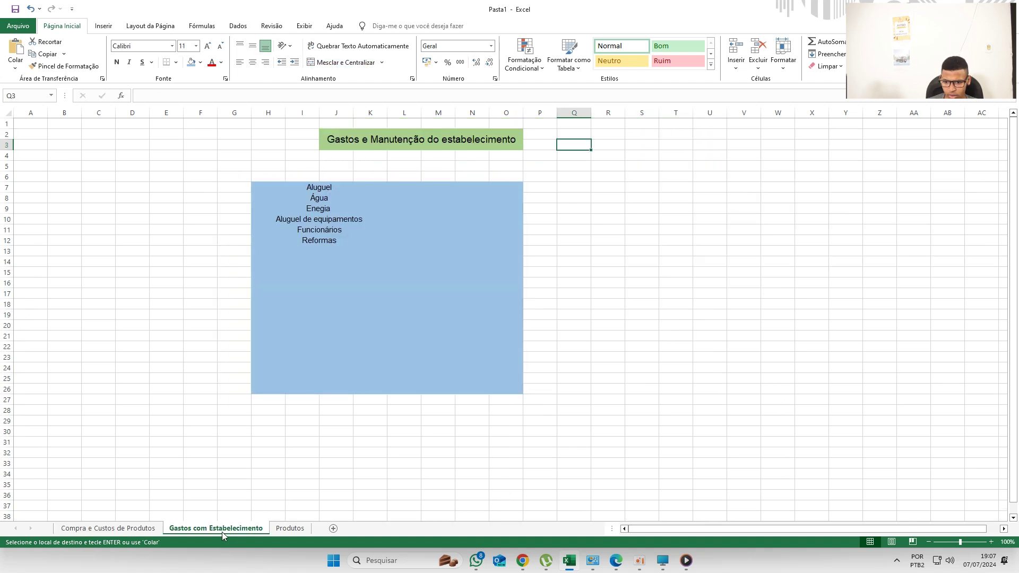
pyautogui.hotkey('ctrl', 'v')
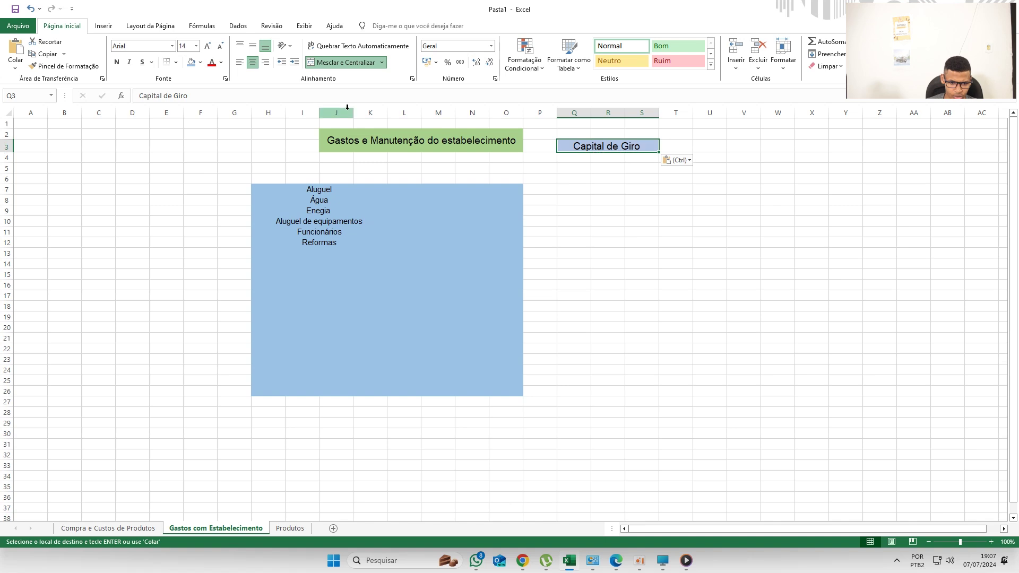
pyautogui.click(403, 97)
pyautogui.tripleClick(400, 97)
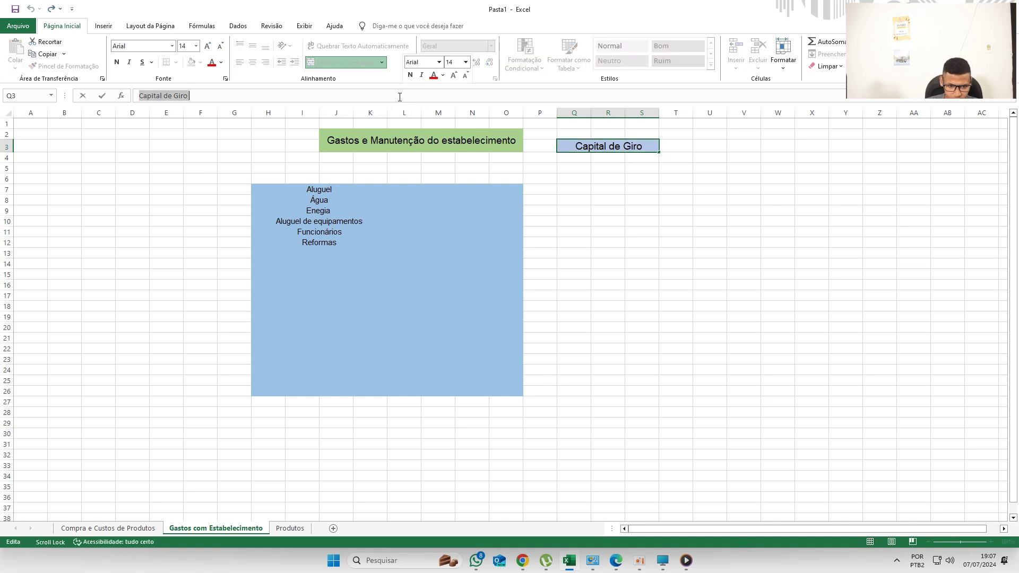
pyautogui.write('C')
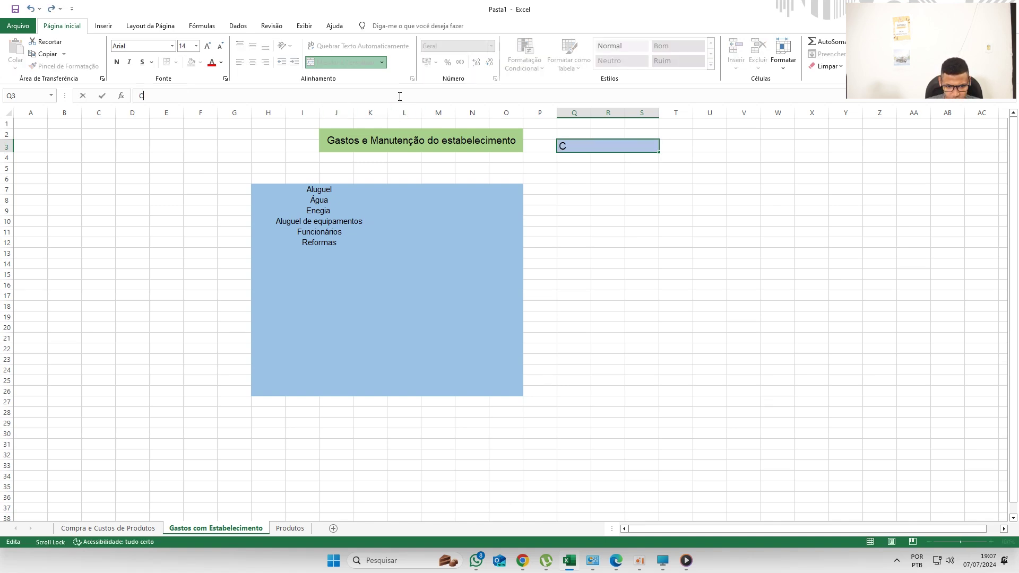
pyautogui.write('aixa')
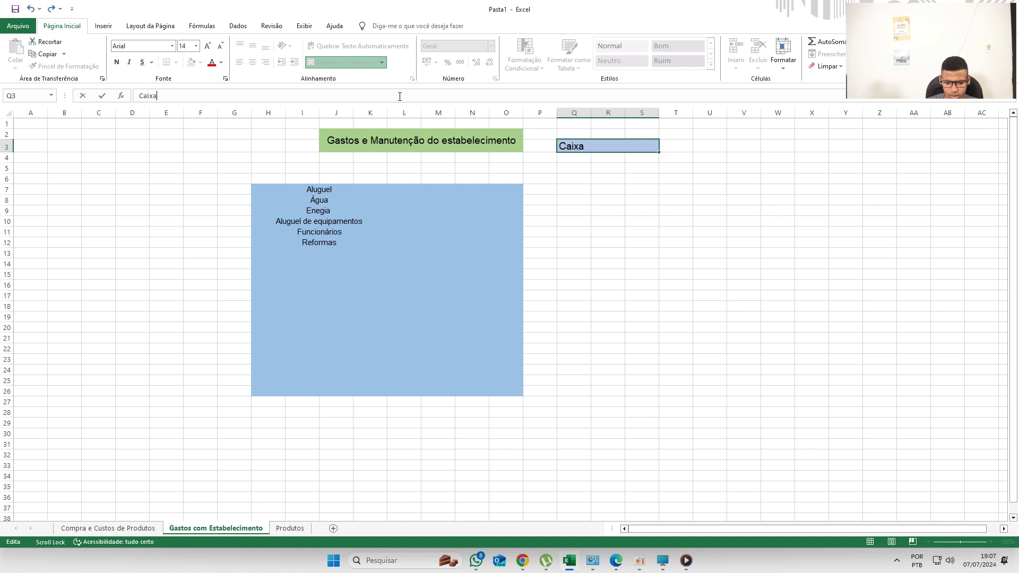
pyautogui.press('Return')
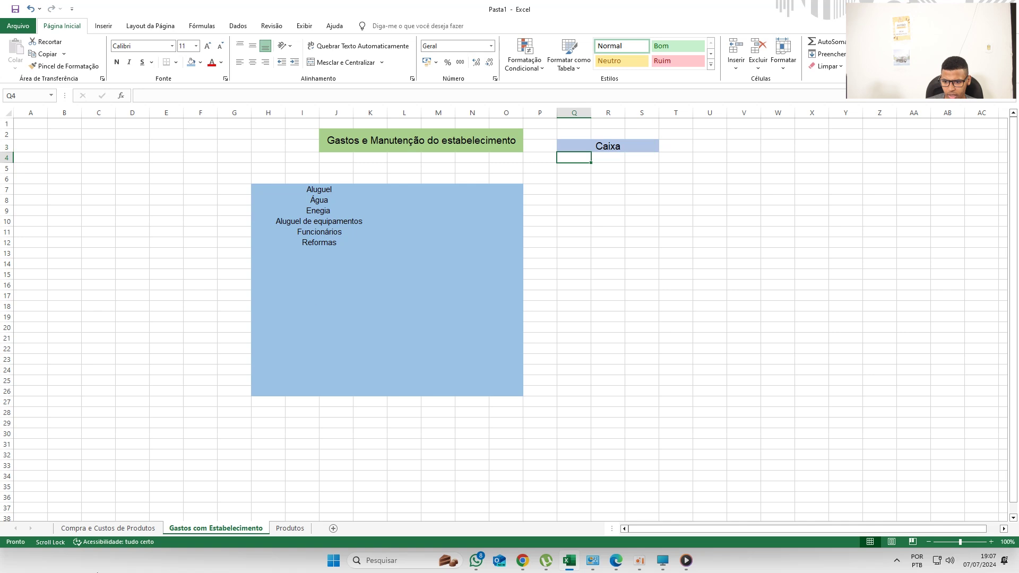
# Copy the R$ 5.000 Capital de Giro amount into the Caixa box.
pyautogui.click(108, 528)
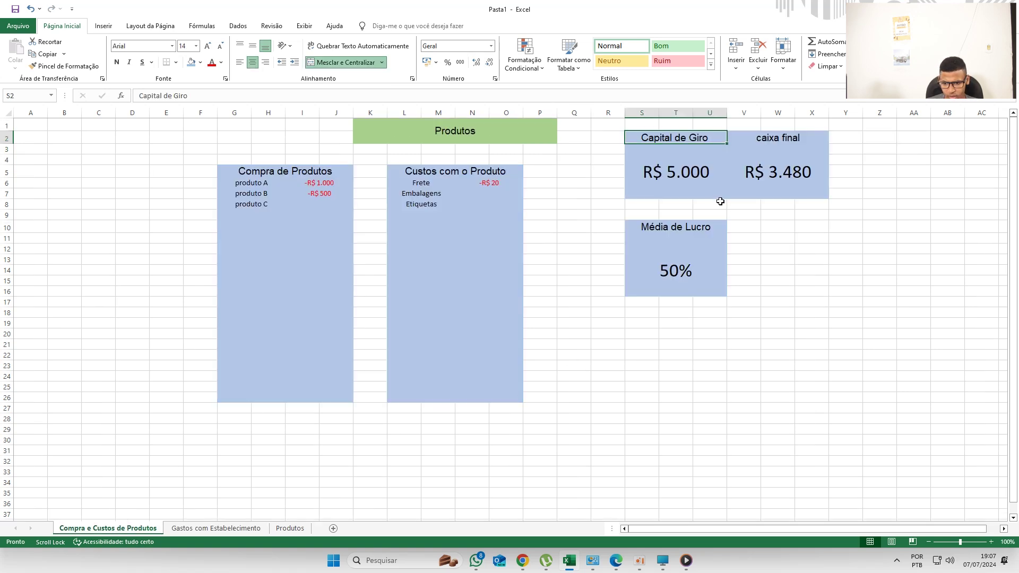
pyautogui.click(706, 184)
pyautogui.hotkey('ctrl', 'c')
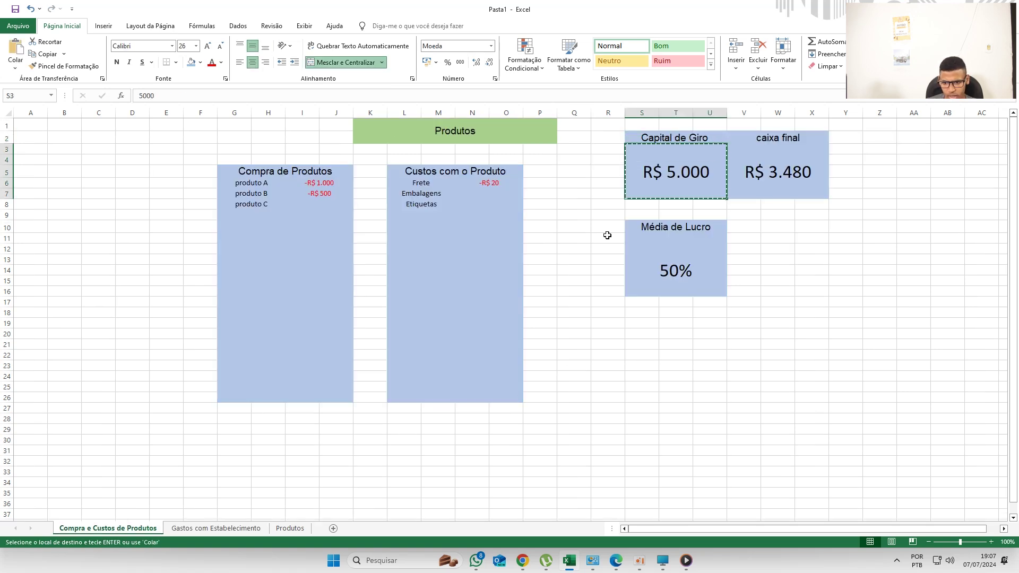
pyautogui.click(212, 530)
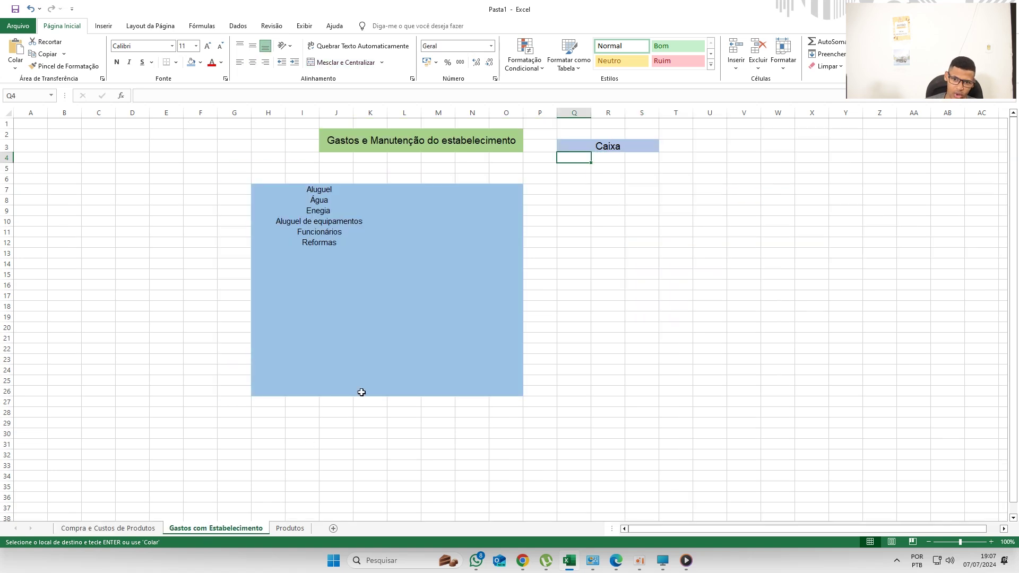
pyautogui.hotkey('ctrl', 'v')
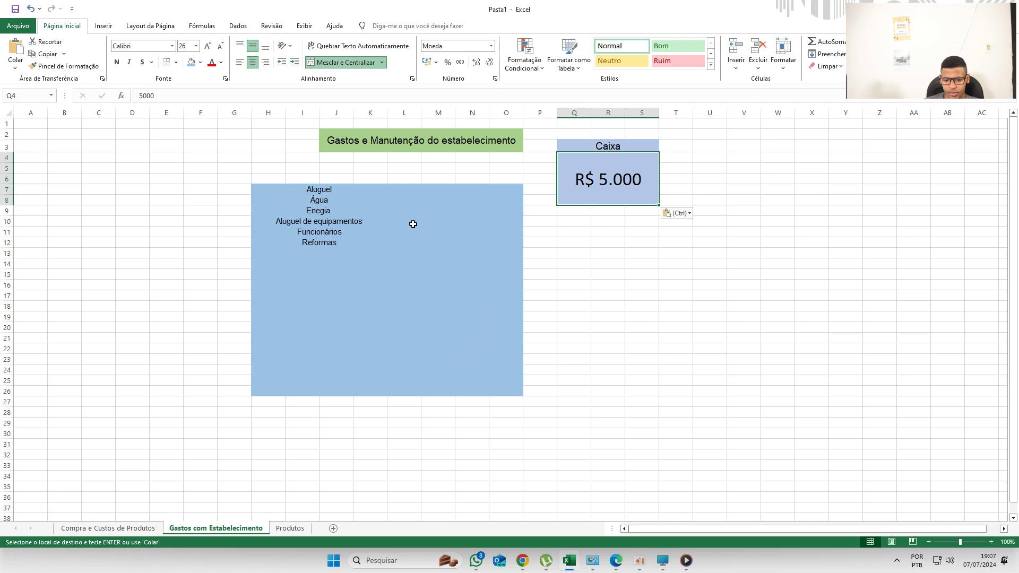
pyautogui.click(400, 198)
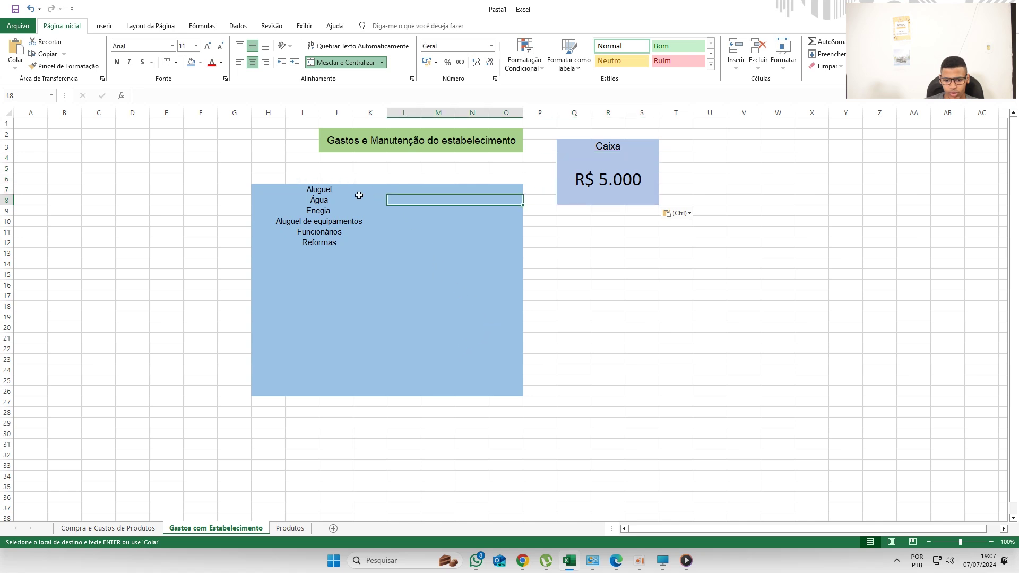
pyautogui.click(460, 190)
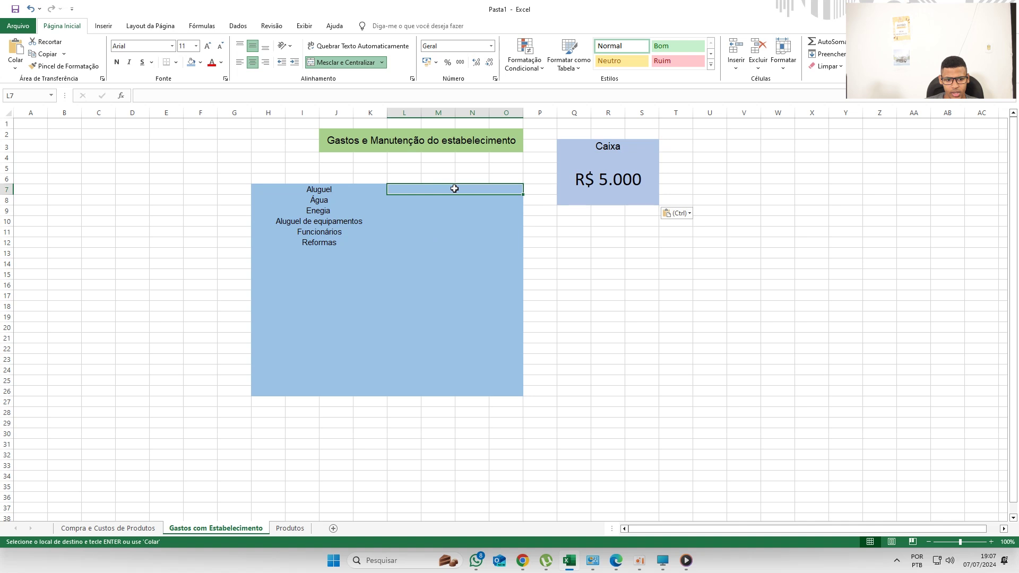
pyautogui.click(122, 96)
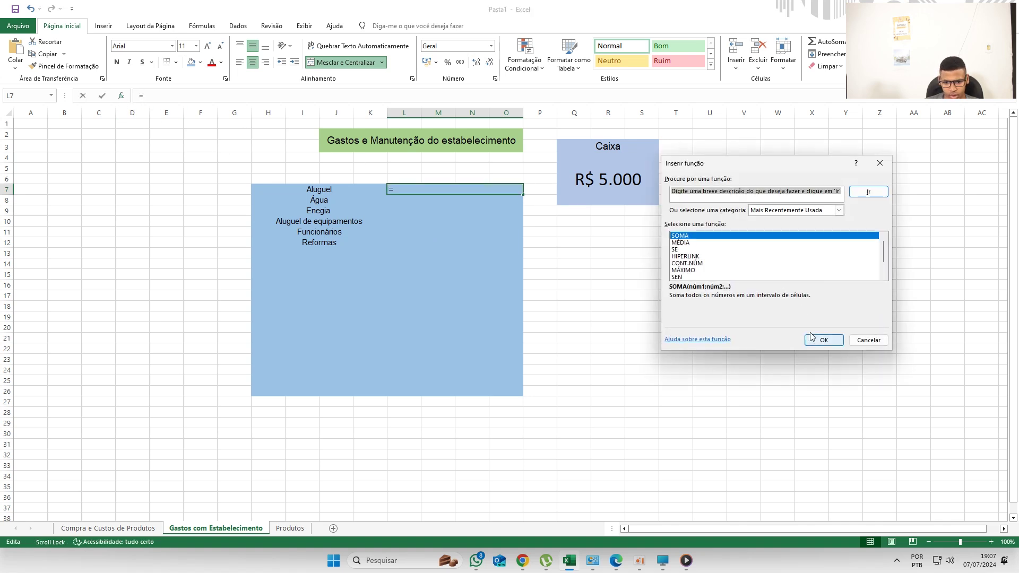
pyautogui.click(823, 341)
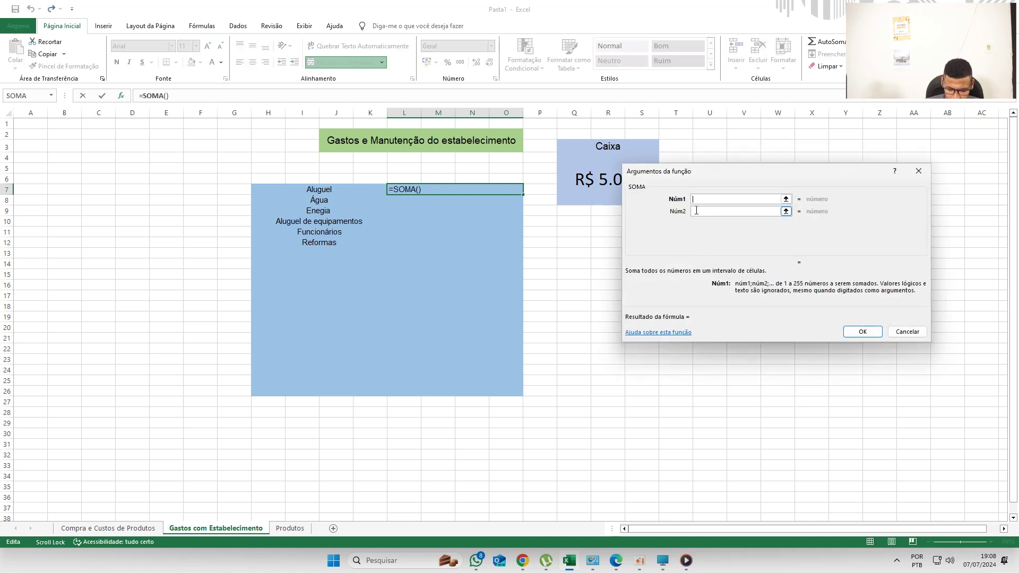
pyautogui.write('l')
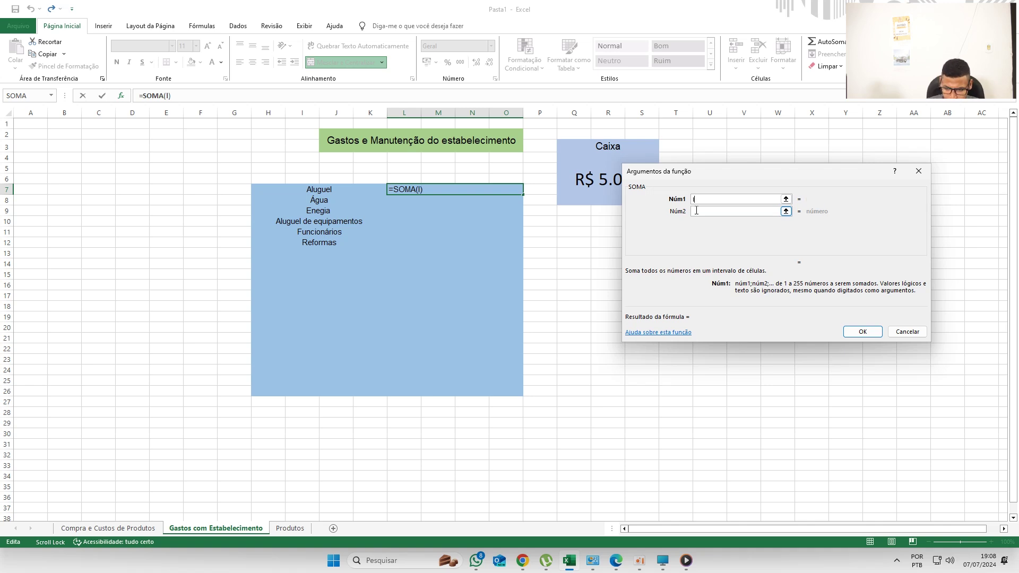
pyautogui.write('7:')
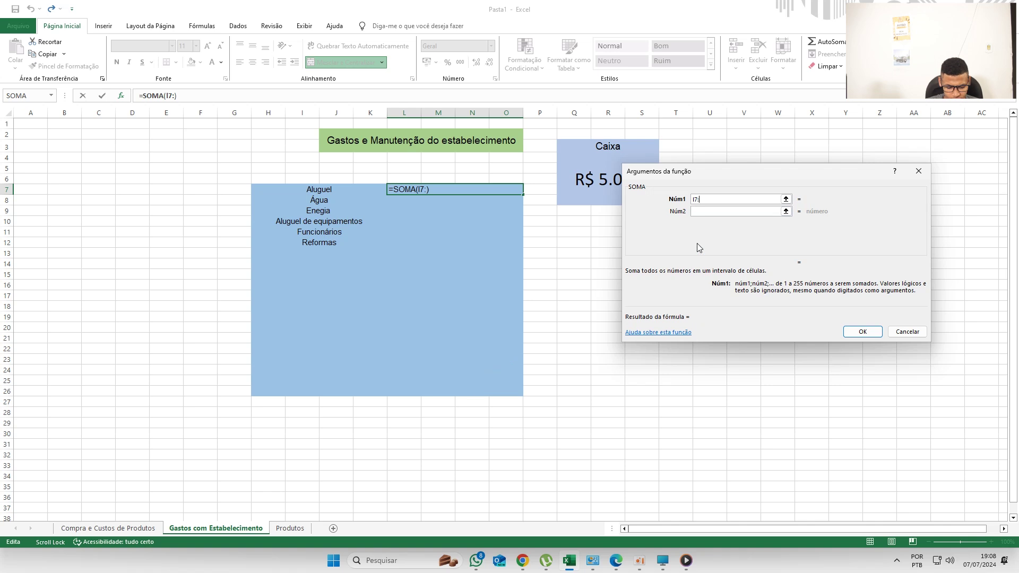
pyautogui.write('I27')
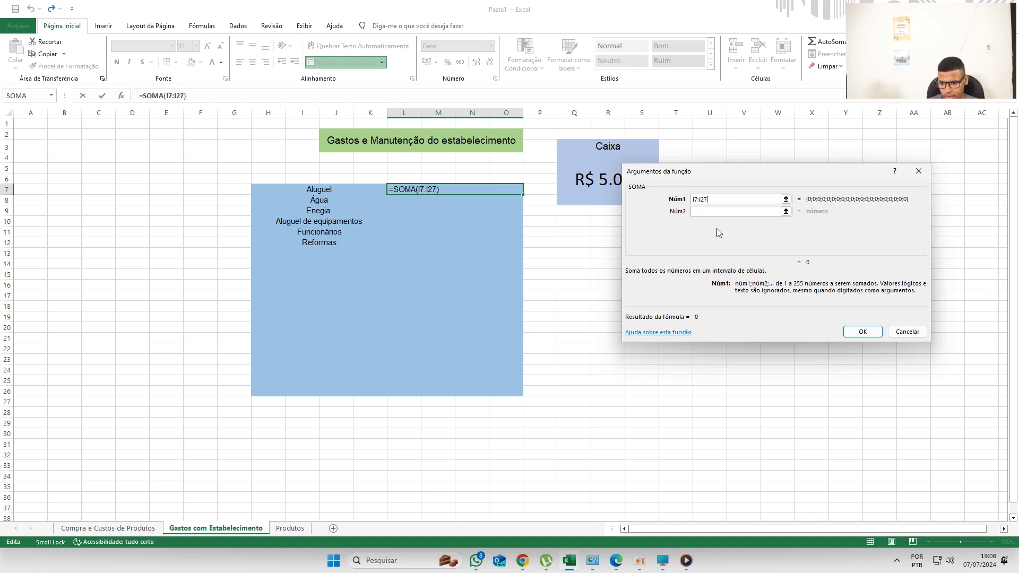
pyautogui.click(737, 212)
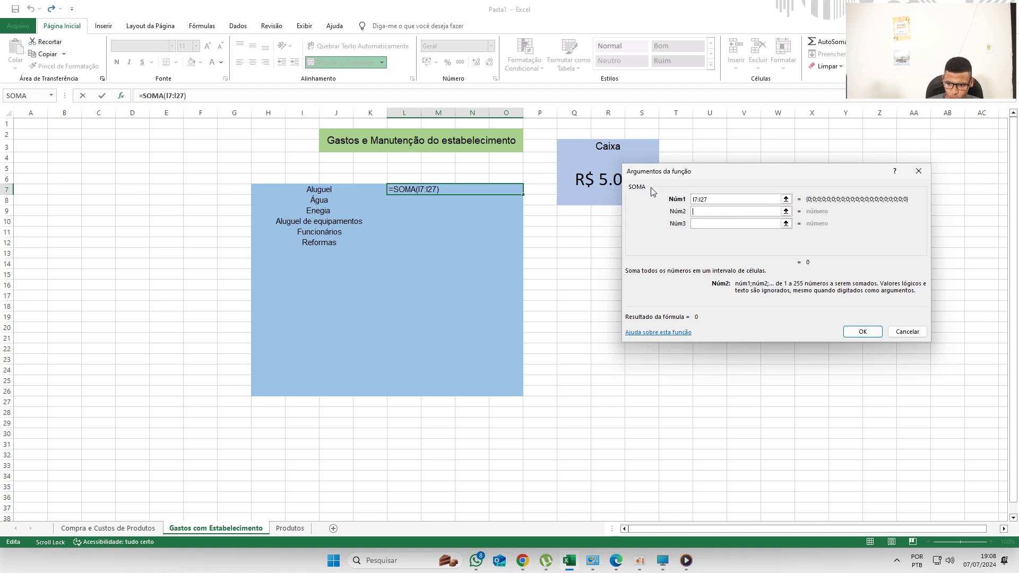
pyautogui.write('q4')
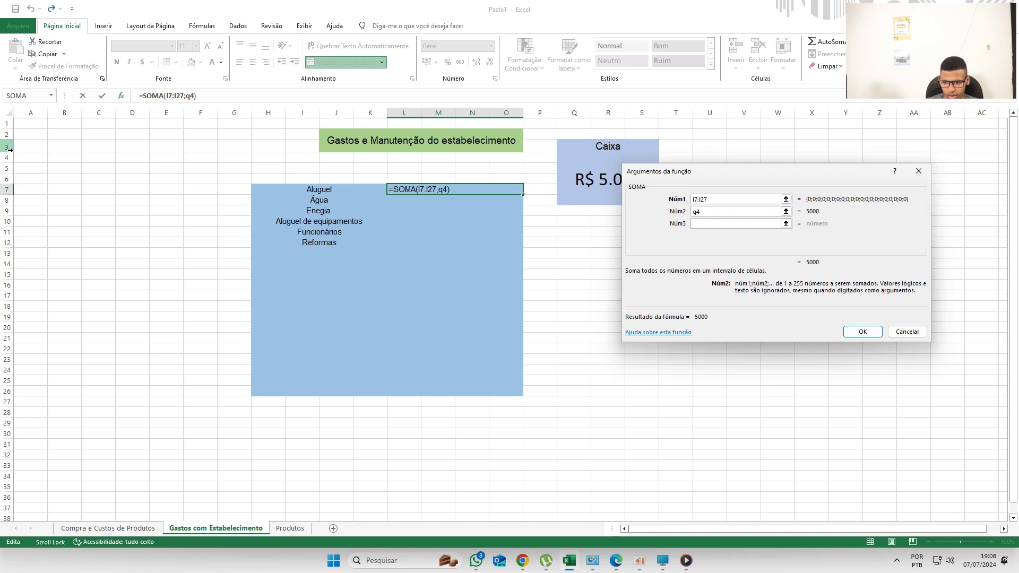
pyautogui.moveTo(3, 157); pyautogui.dragTo(6, 200)
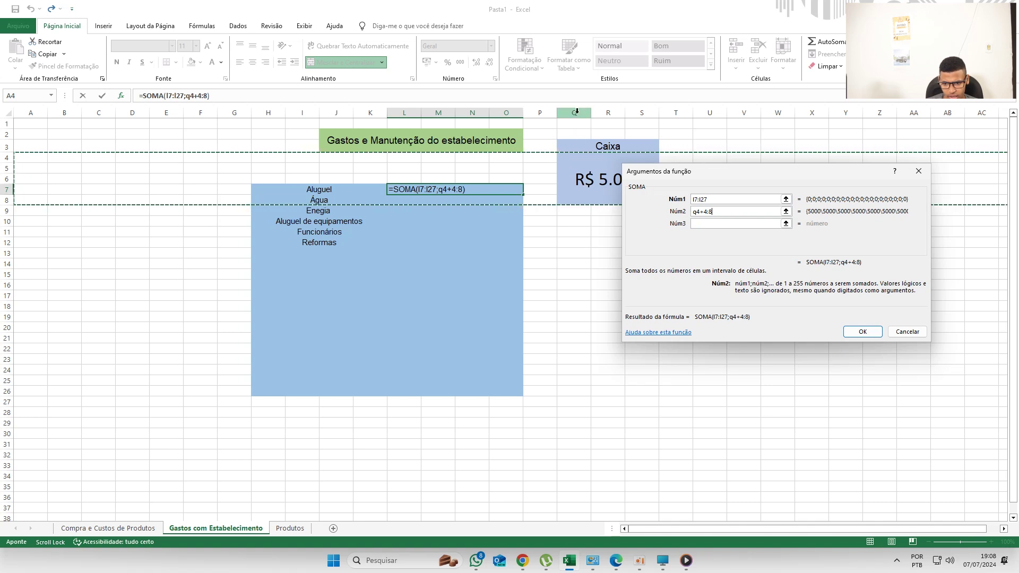
pyautogui.moveTo(577, 112); pyautogui.dragTo(642, 113)
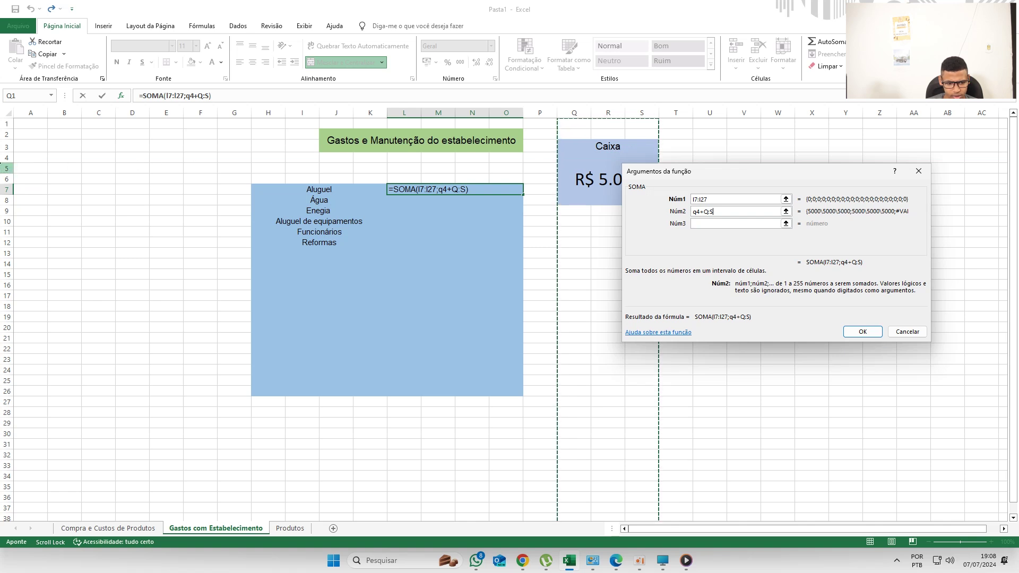
pyautogui.moveTo(7, 157); pyautogui.dragTo(7, 200)
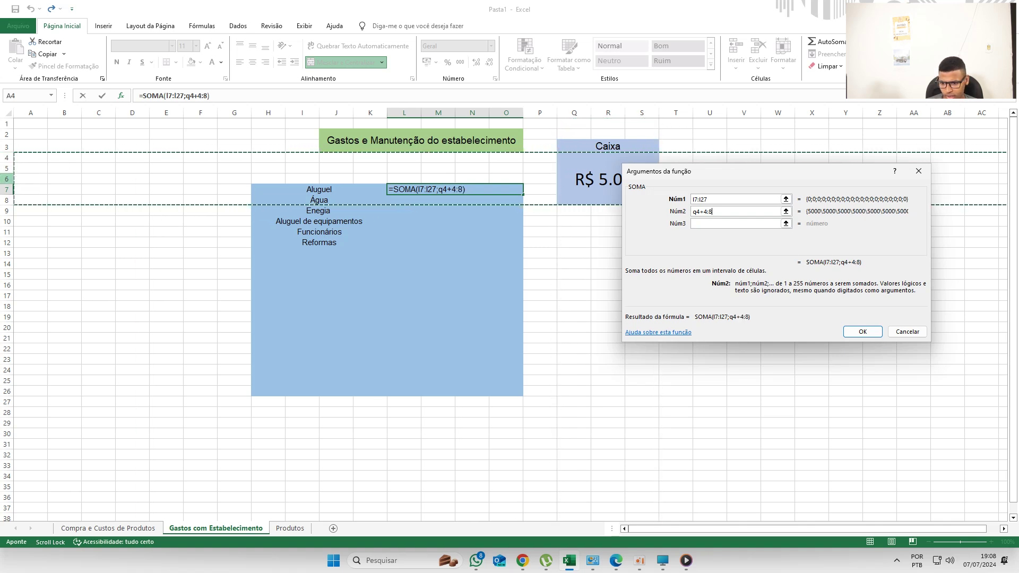
pyautogui.click(724, 211)
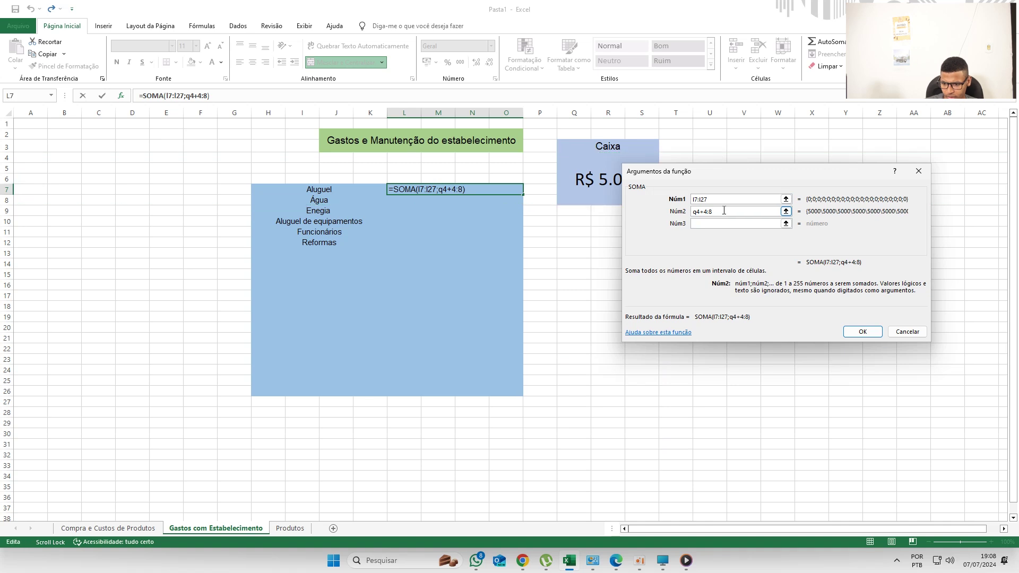
pyautogui.press('BackSpace')
pyautogui.press('BackSpace')
pyautogui.press('BackSpace')
pyautogui.press('BackSpace')
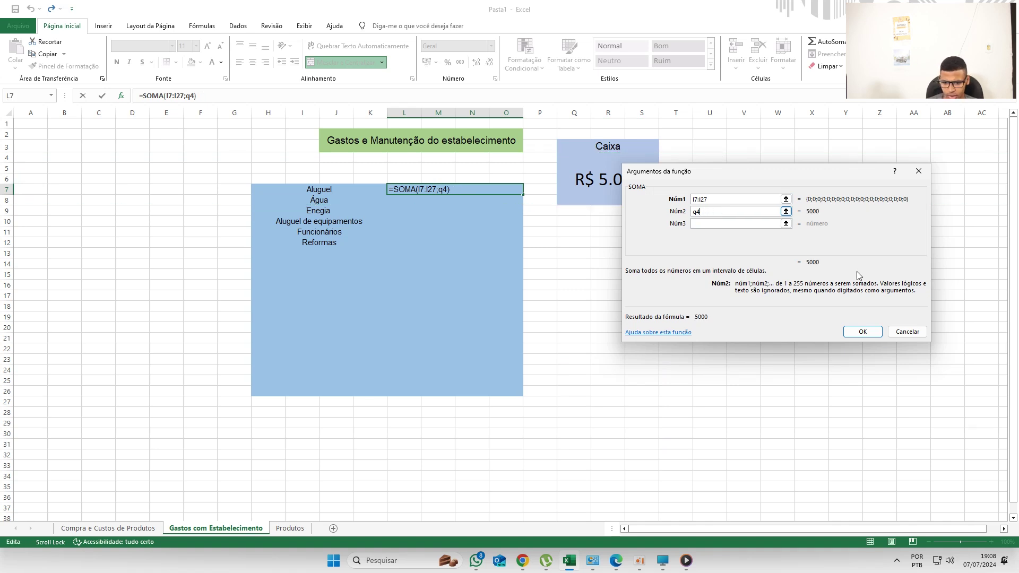
pyautogui.click(863, 332)
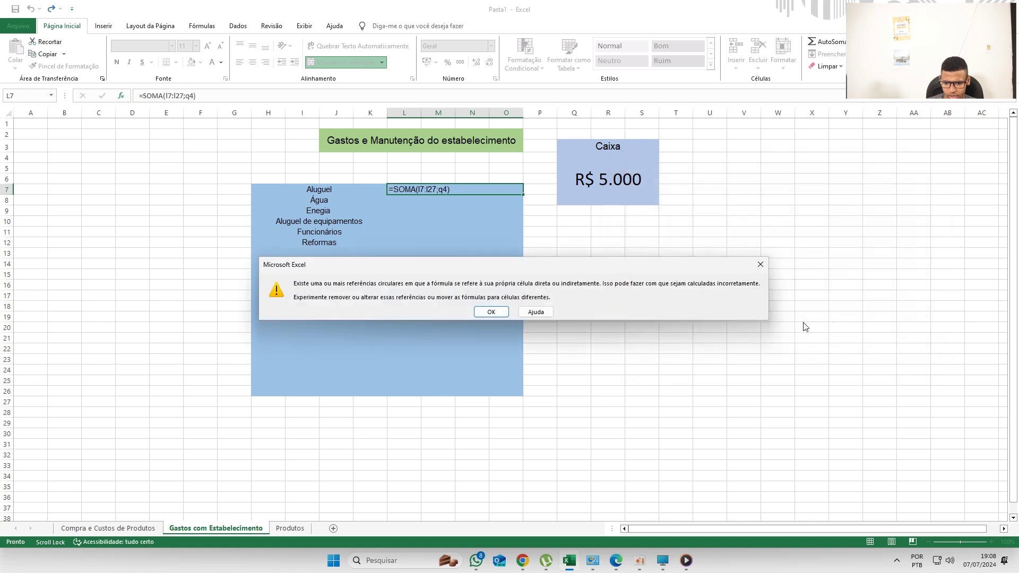
pyautogui.click(479, 313)
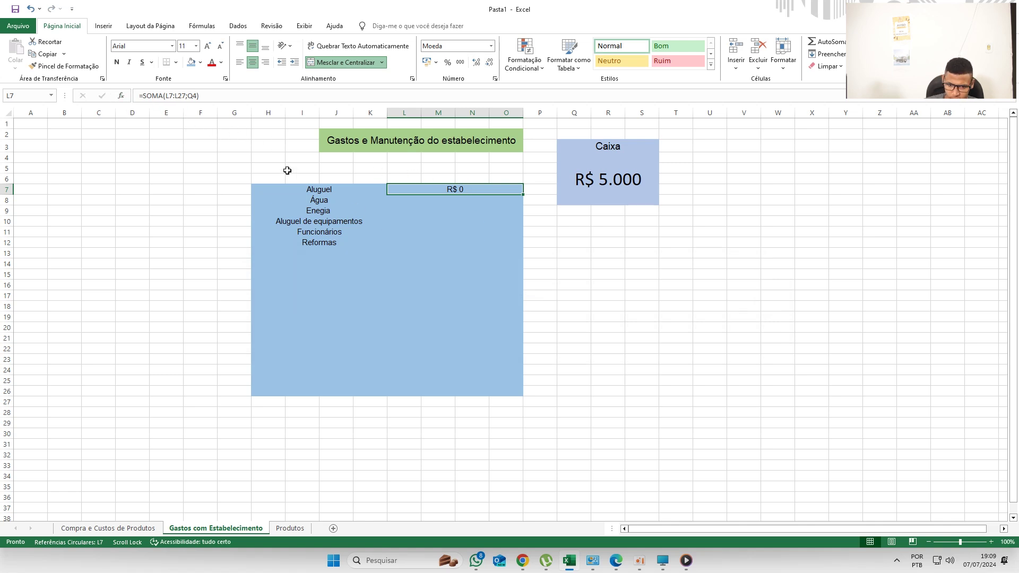
pyautogui.click(214, 96)
pyautogui.press('BackSpace')
pyautogui.press('BackSpace')
pyautogui.press('BackSpace')
pyautogui.press('BackSpace')
pyautogui.press('BackSpace')
pyautogui.press('BackSpace')
pyautogui.press('BackSpace')
pyautogui.press('BackSpace')
pyautogui.press('BackSpace')
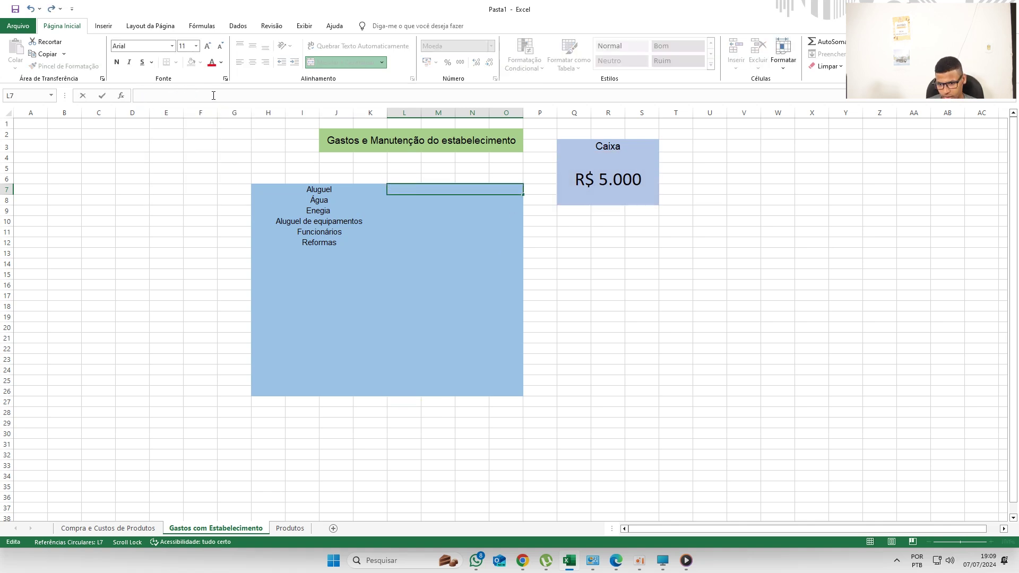
# Copy the Caixa header to T3 and retitle it 'Gastos Mensais'.
pyautogui.click(642, 149)
pyautogui.hotkey('ctrl', 'c')
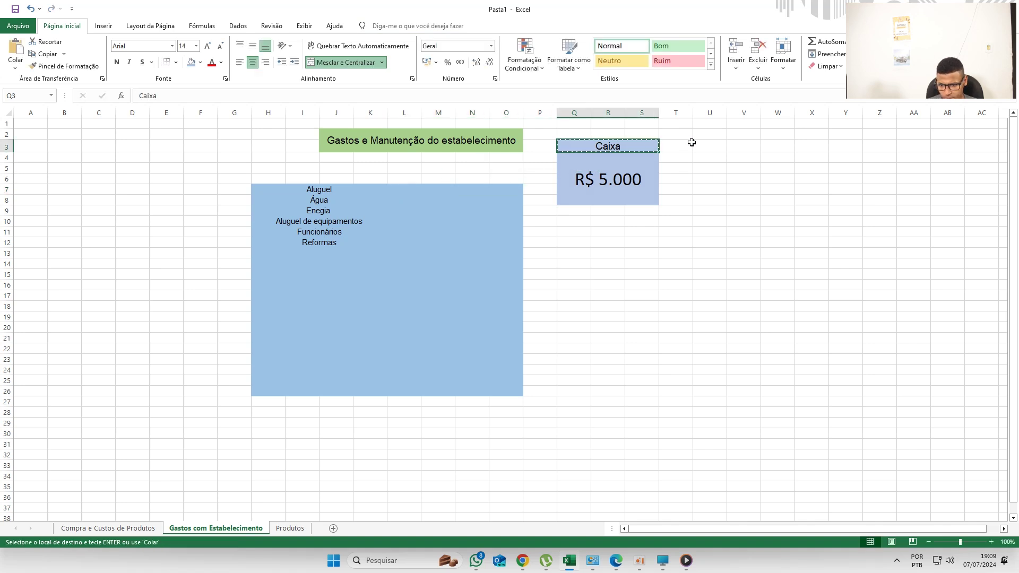
pyautogui.click(685, 143)
pyautogui.hotkey('ctrl', 'v')
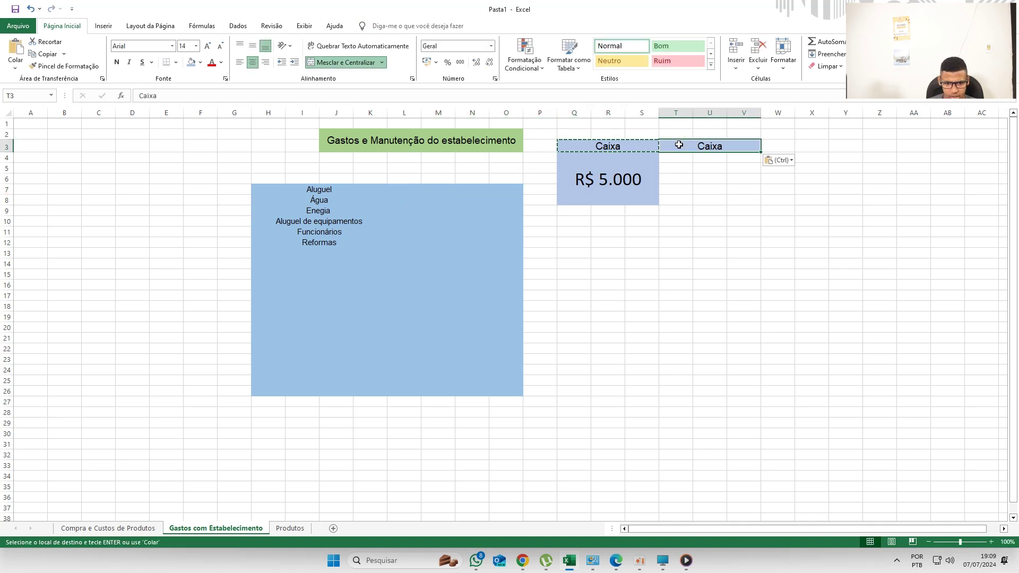
pyautogui.doubleClick(280, 94)
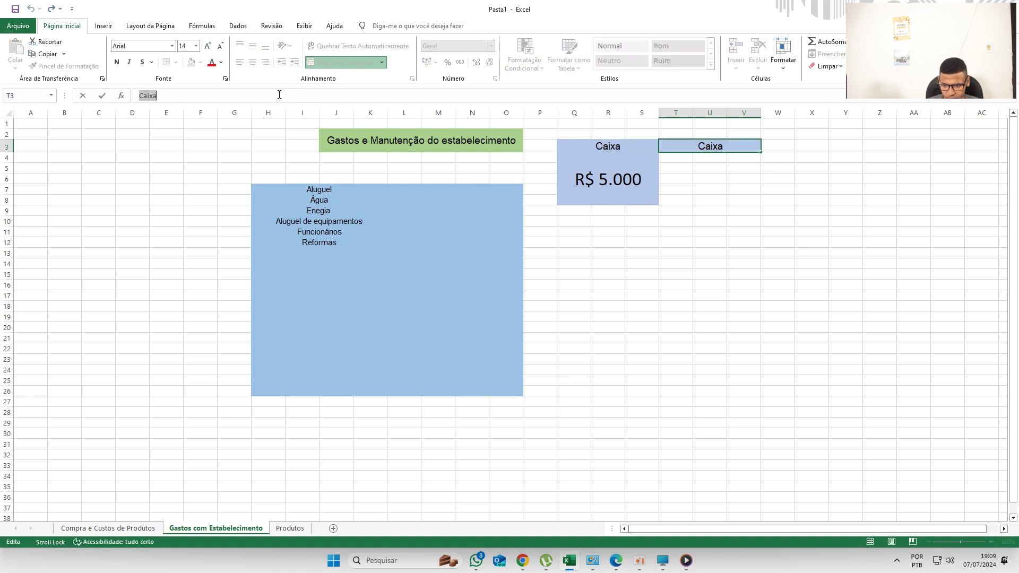
pyautogui.write('Gastos Mensais')
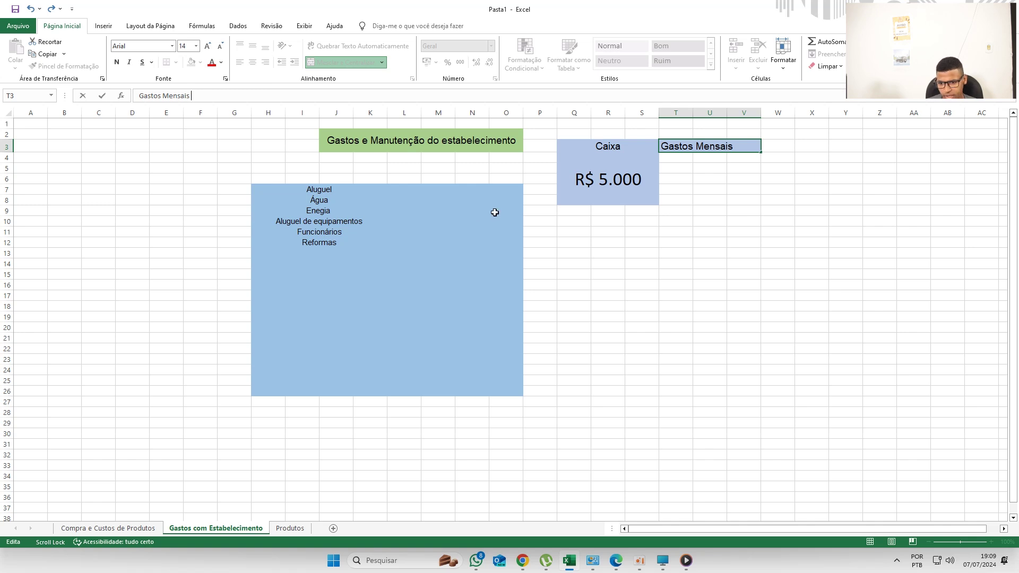
# Paste the R$ 5.000 Caixa amount into the Gastos Mensais box.
pyautogui.click(617, 180)
pyautogui.hotkey('ctrl', 'c')
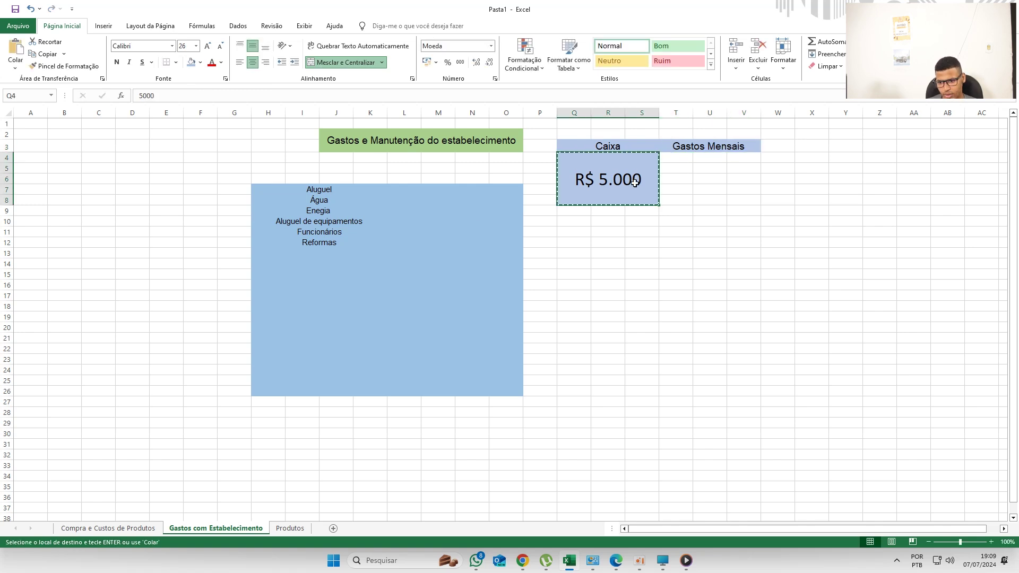
pyautogui.click(674, 158)
pyautogui.hotkey('ctrl', 'v')
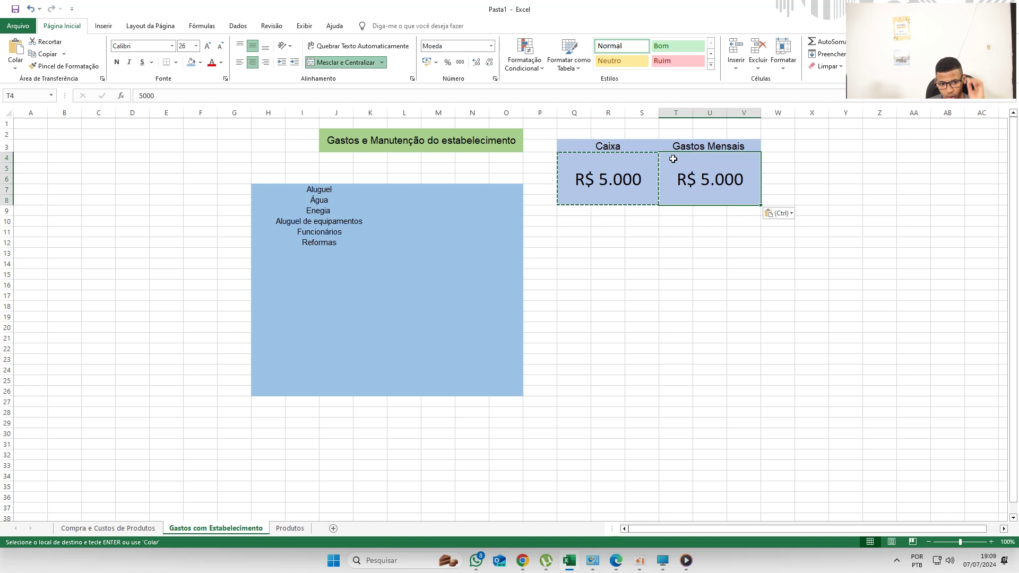
pyautogui.click(434, 192)
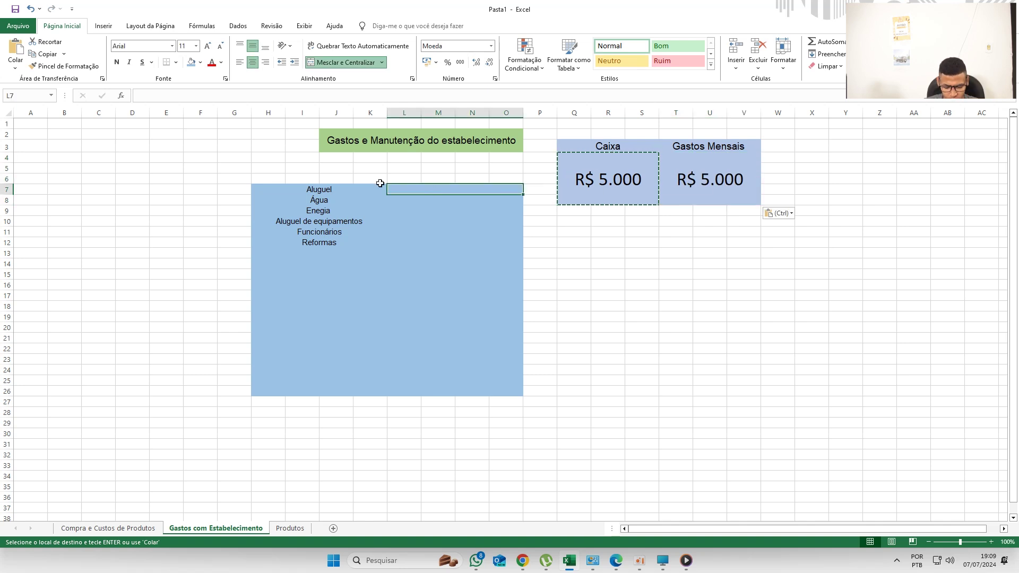
# Enter -R$1000 as the Aluguel amount in L7.
pyautogui.click(218, 97)
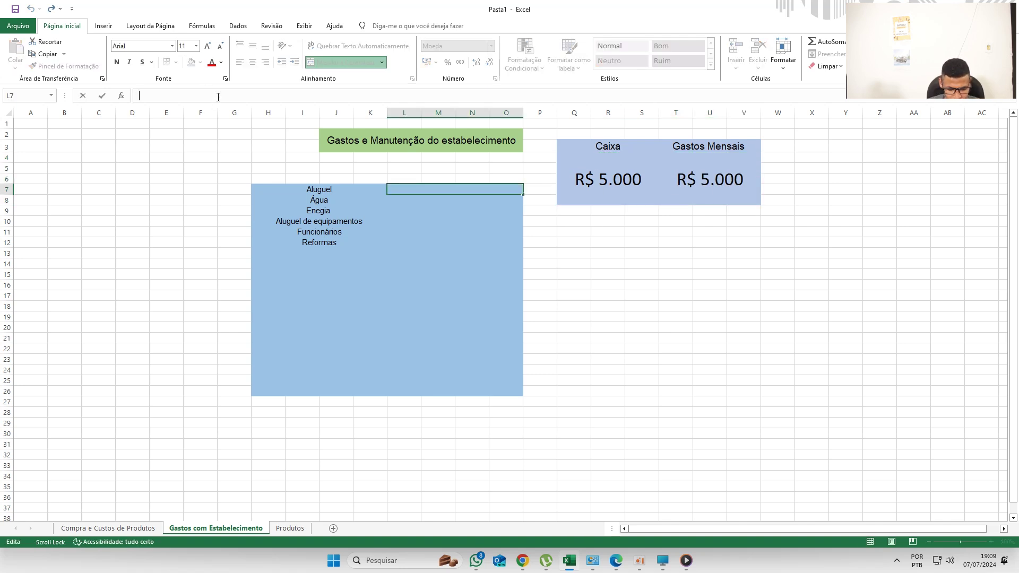
pyautogui.write('-')
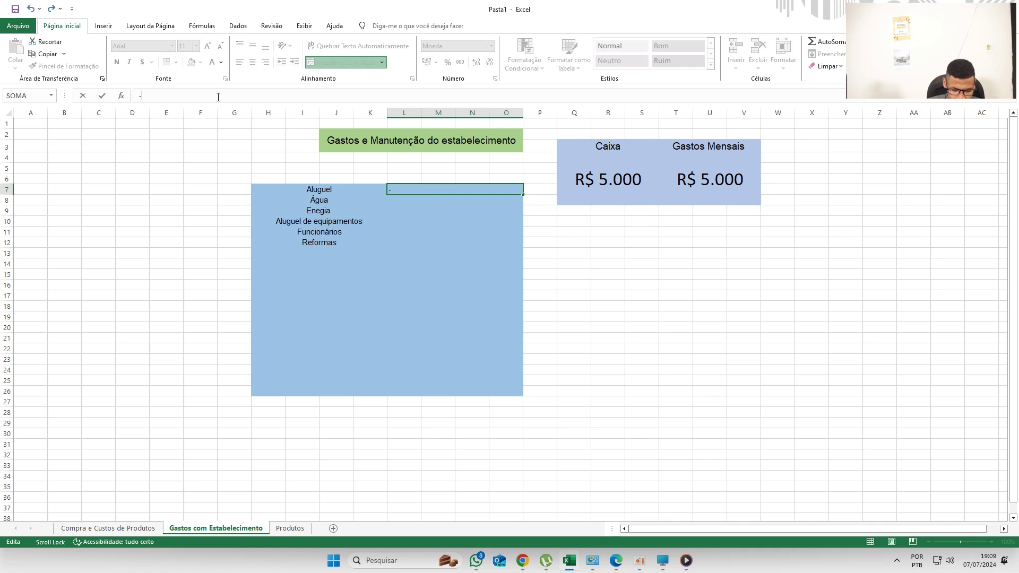
pyautogui.write('R')
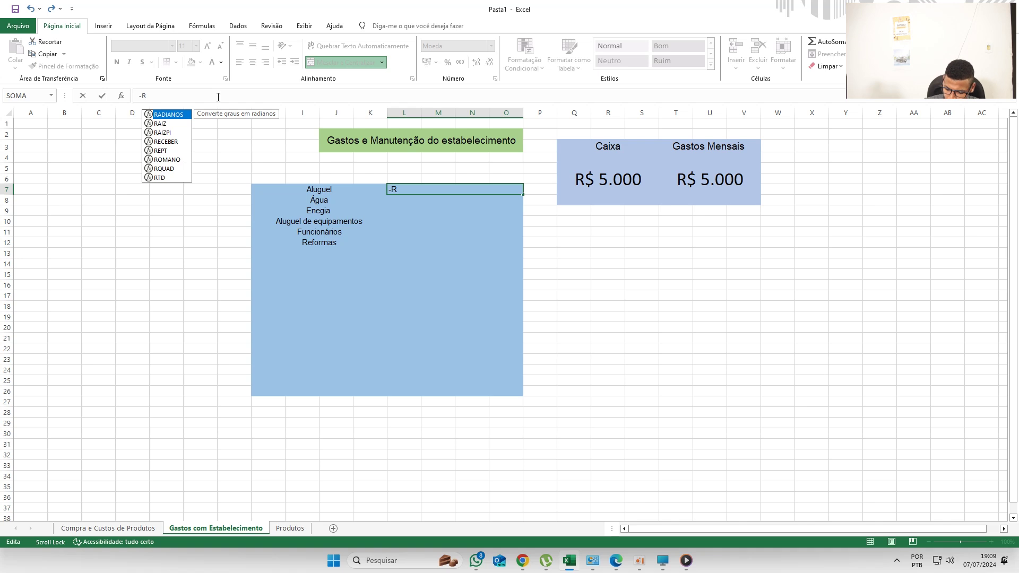
pyautogui.write('$')
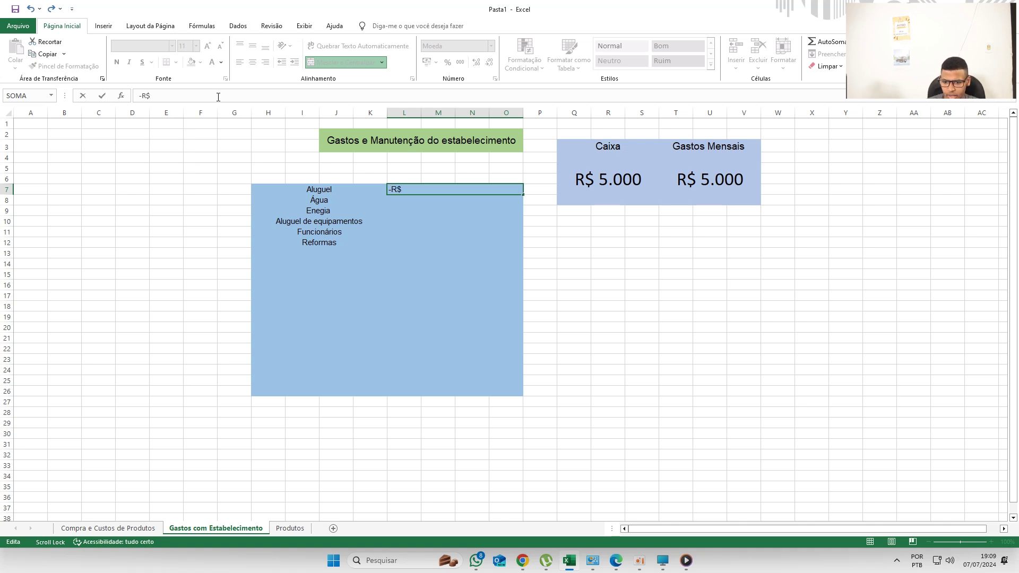
pyautogui.write('1000')
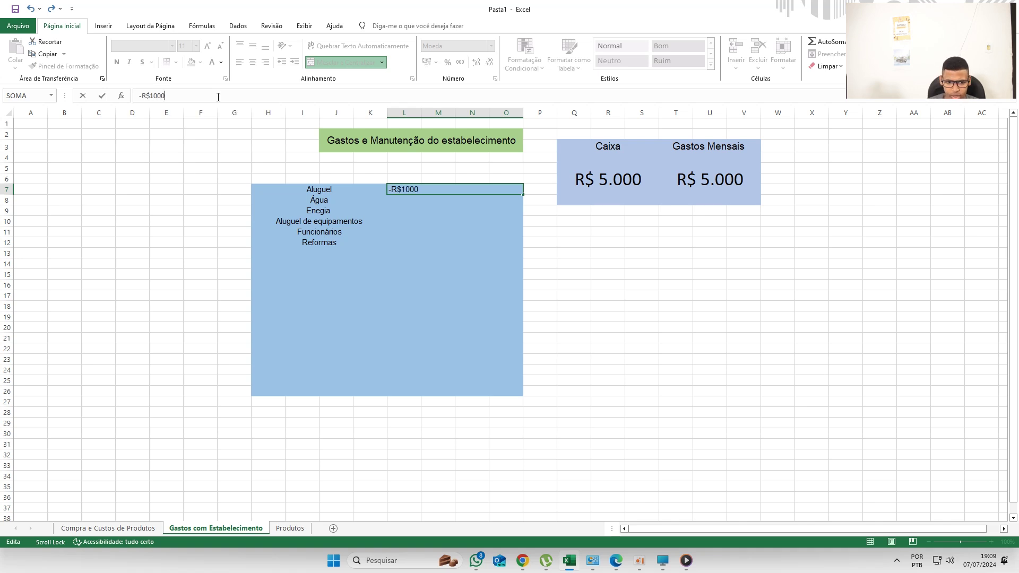
pyautogui.click(743, 192)
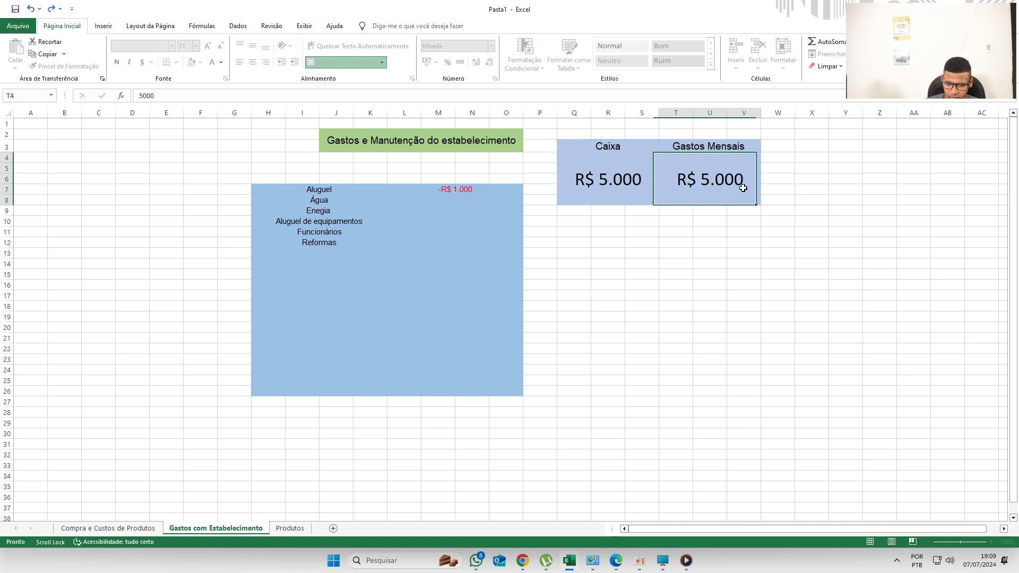
# Clear the Gastos Mensais value and insert SOMA with Q4 as the first argument.
pyautogui.click(183, 96)
pyautogui.press('BackSpace')
pyautogui.press('BackSpace')
pyautogui.press('BackSpace')
pyautogui.press('BackSpace')
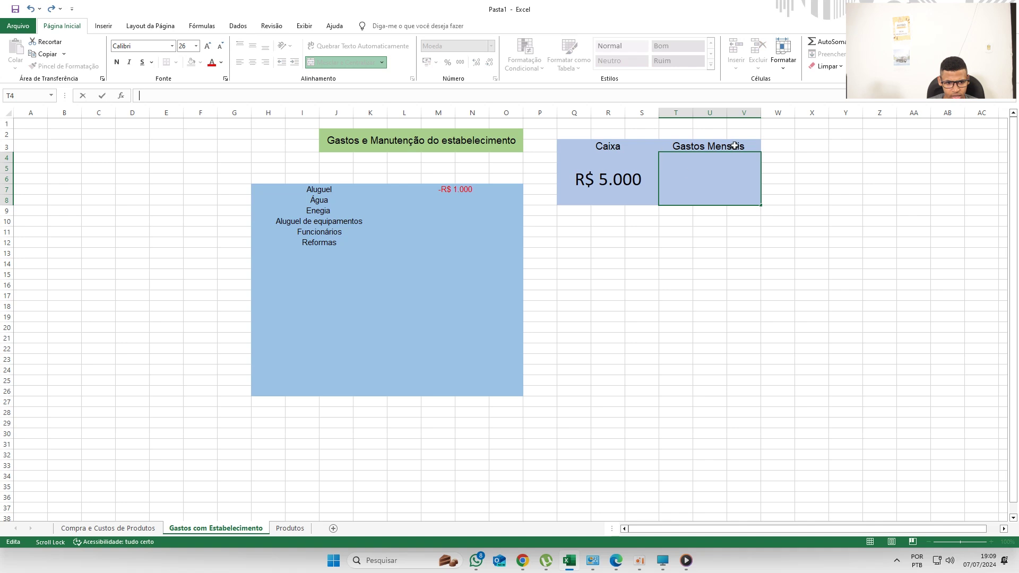
pyautogui.click(122, 96)
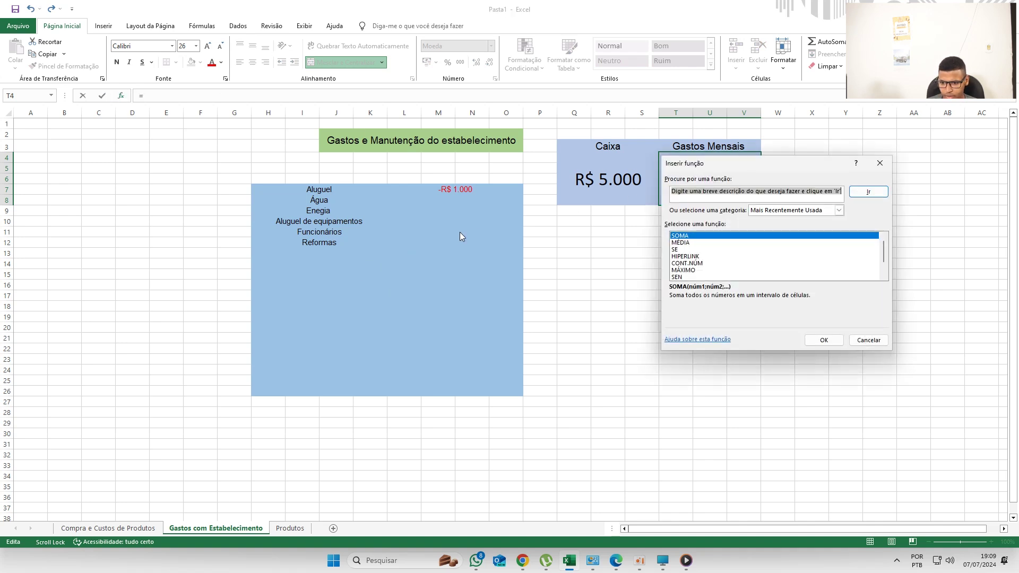
pyautogui.click(825, 341)
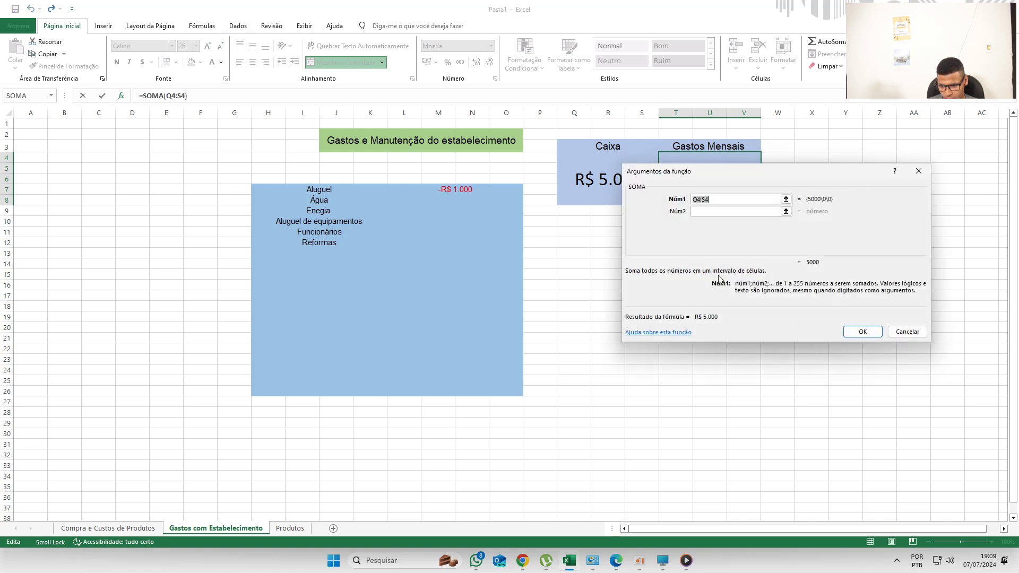
pyautogui.click(715, 202)
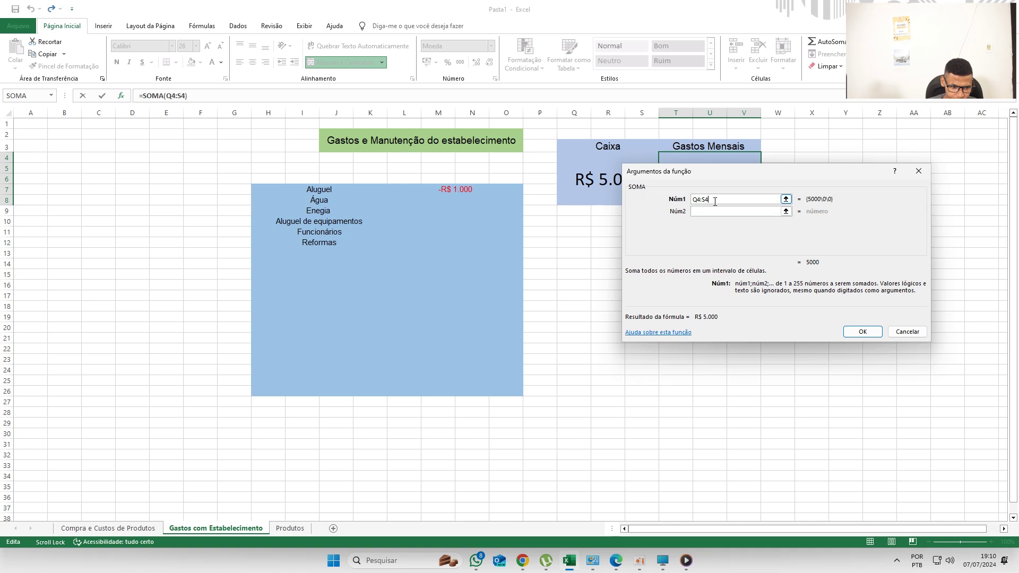
pyautogui.press('BackSpace')
pyautogui.press('BackSpace')
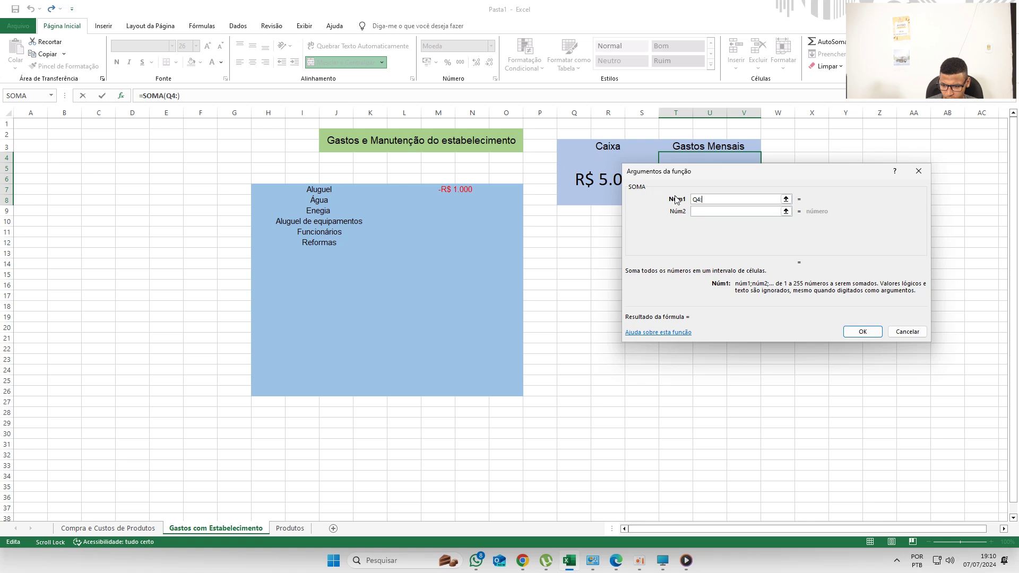
pyautogui.press('BackSpace')
# Set SOMA's second argument to the expense range L7:L26 and confirm the formula.
pyautogui.click(705, 211)
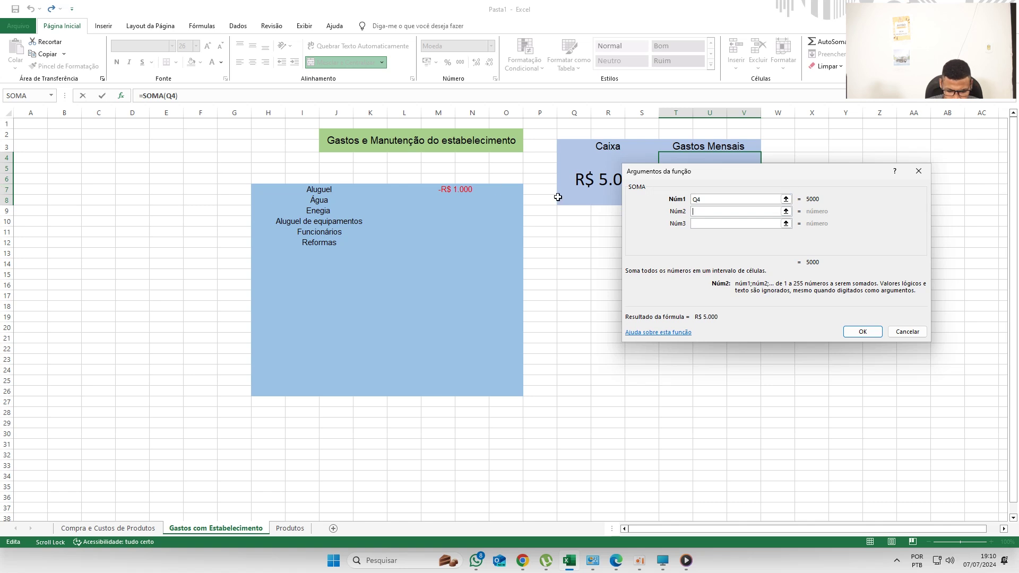
pyautogui.write('s')
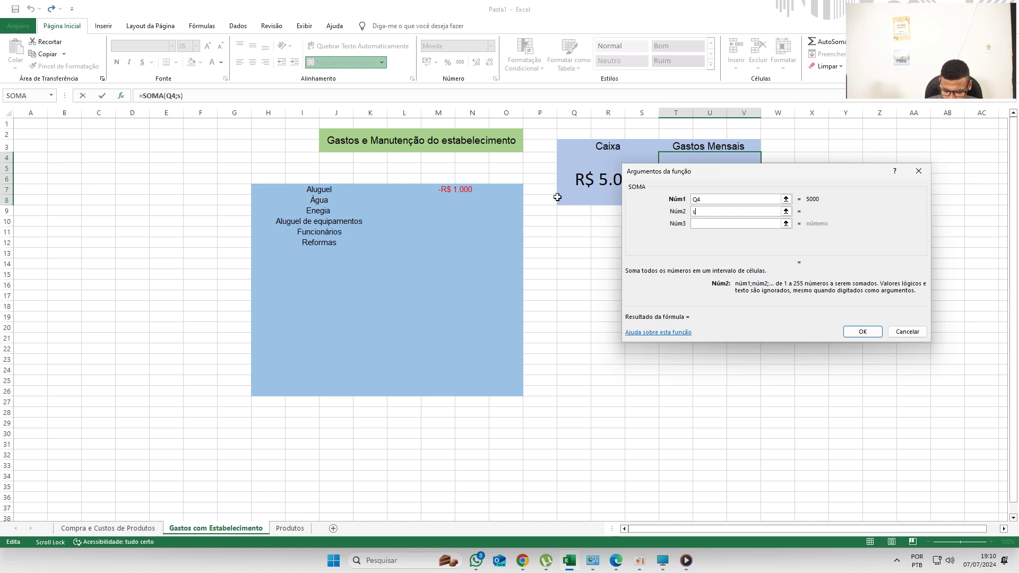
pyautogui.write('7')
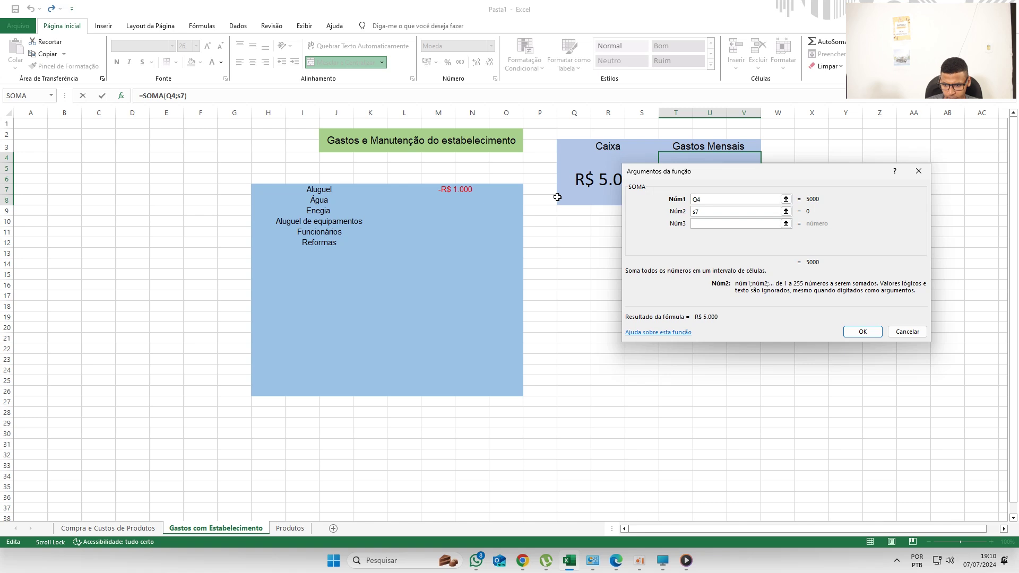
pyautogui.write(':')
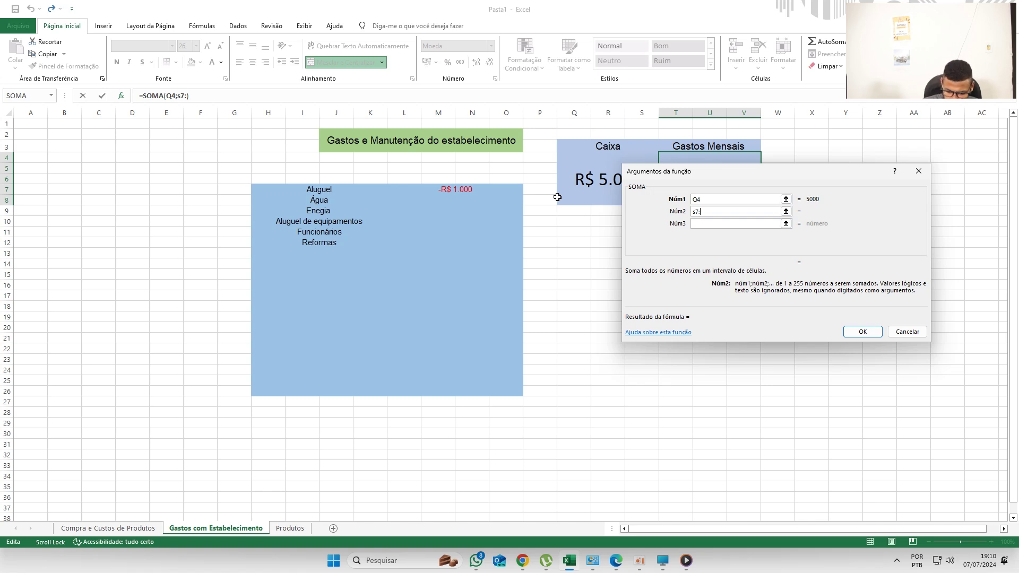
pyautogui.press('BackSpace')
pyautogui.press('BackSpace')
pyautogui.press('BackSpace')
pyautogui.write('l7:')
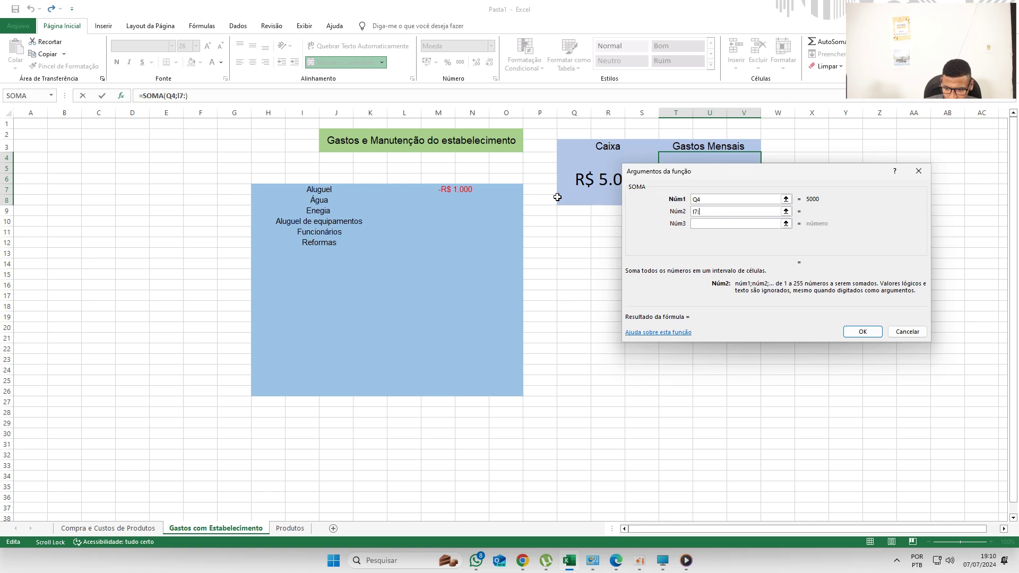
pyautogui.write('I27')
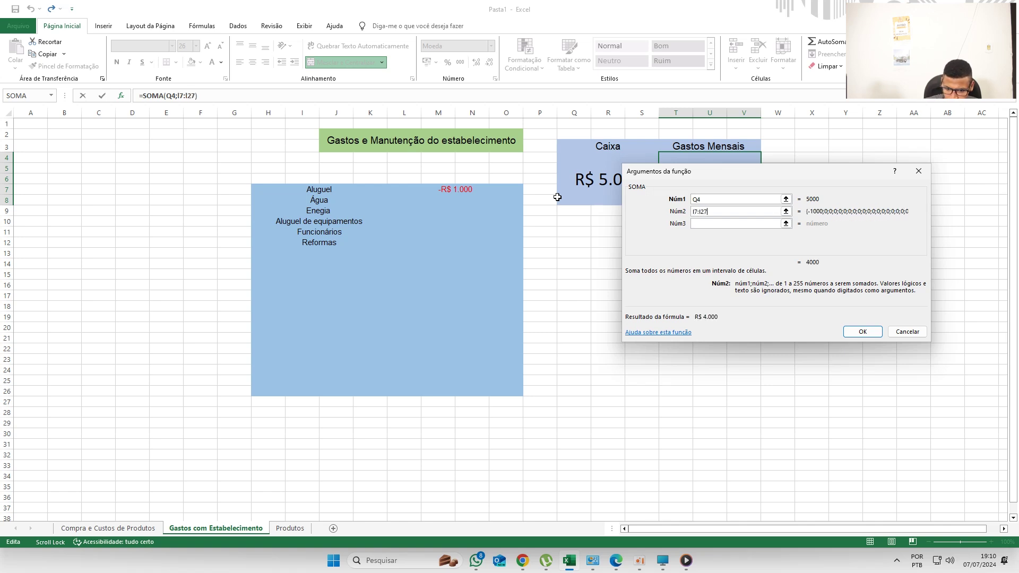
pyautogui.press('BackSpace')
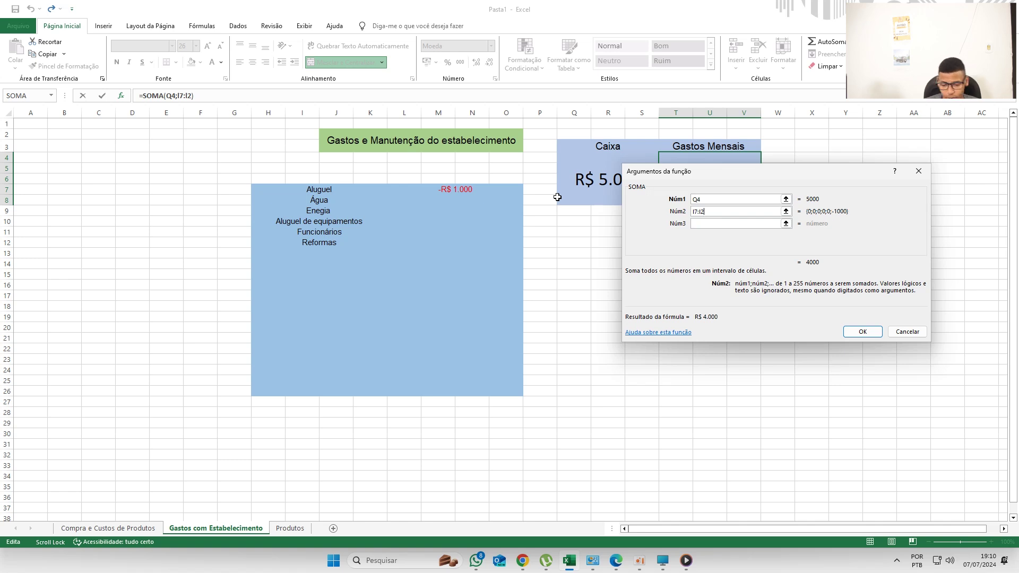
pyautogui.write('6')
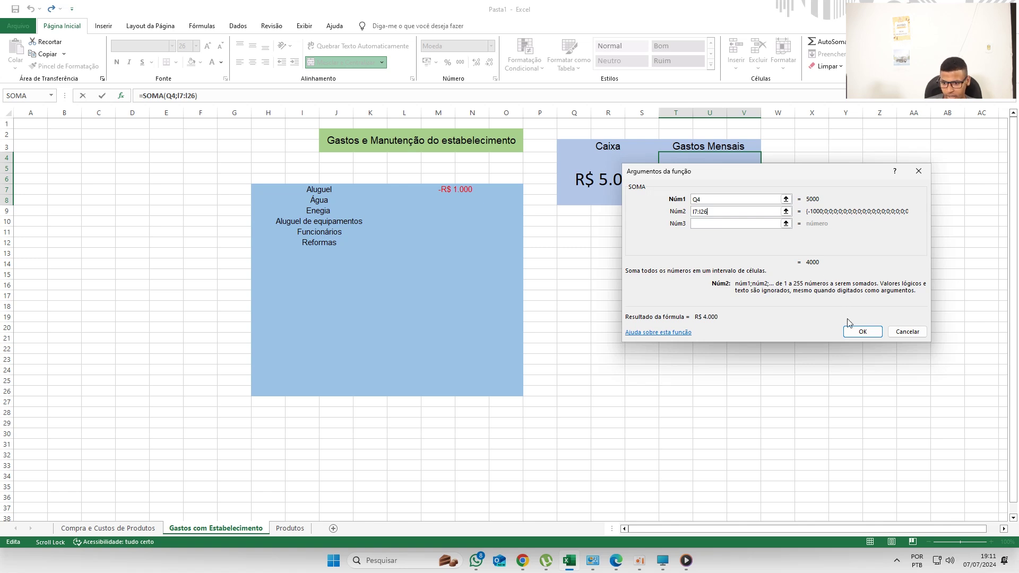
pyautogui.click(863, 332)
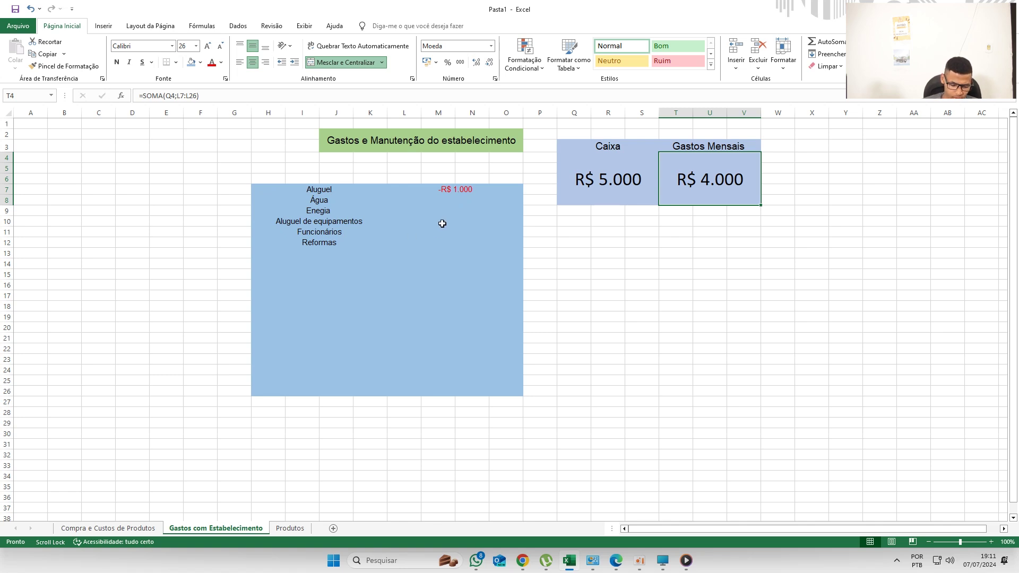
# Begin the Água amount in L8 with a minus sign, correcting a stray R.
pyautogui.click(463, 200)
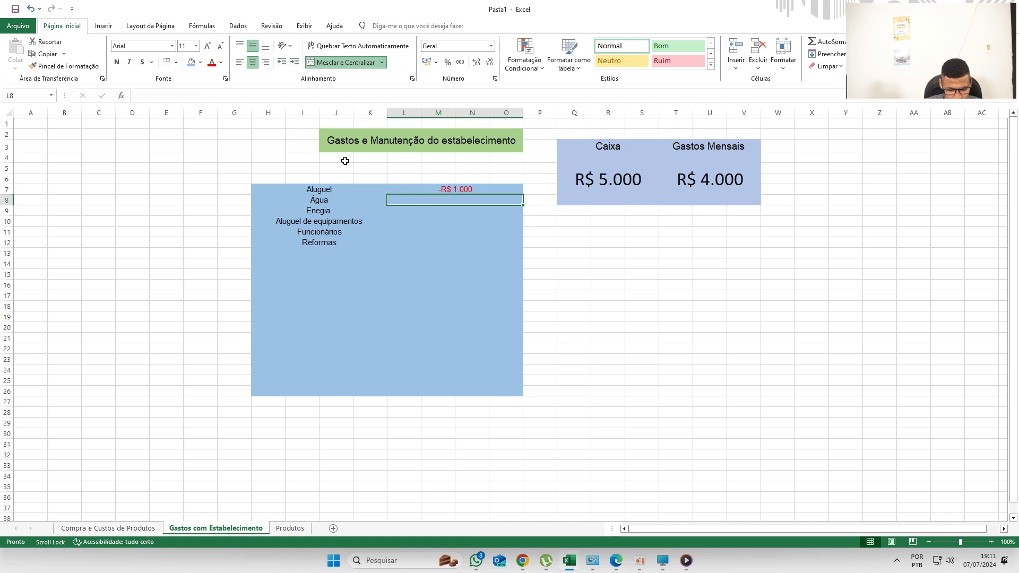
pyautogui.write('R')
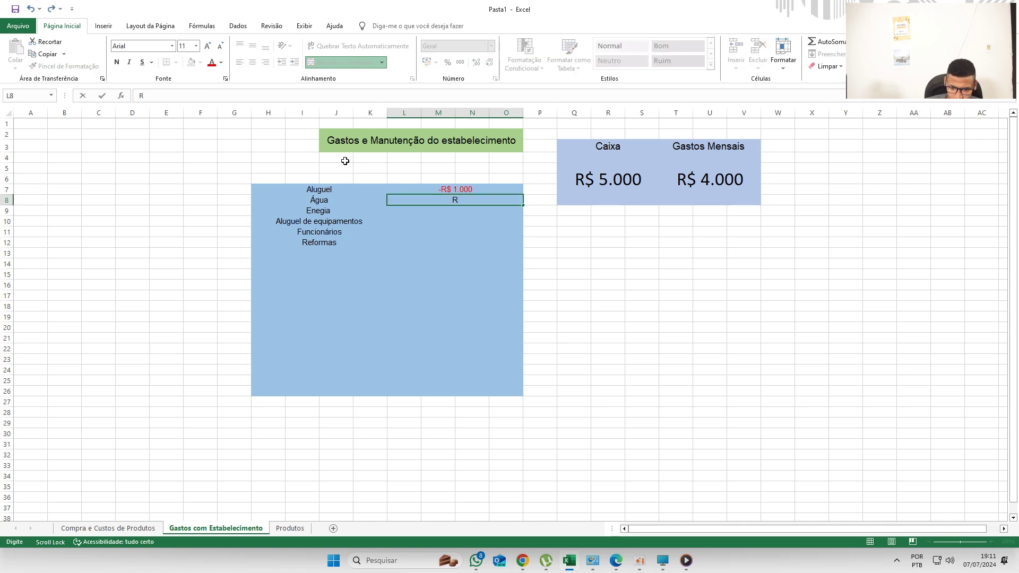
pyautogui.press('BackSpace')
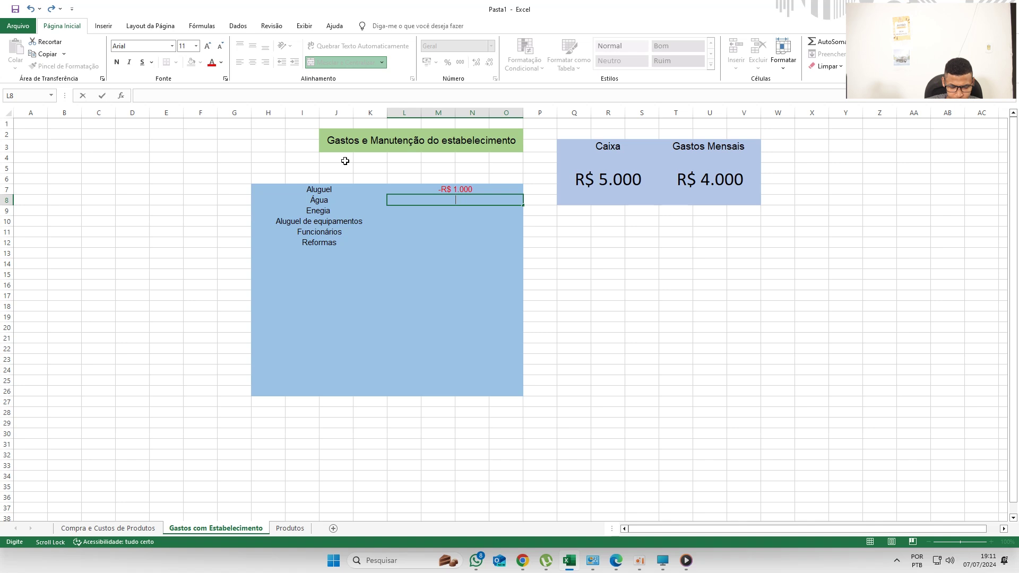
pyautogui.write('-')
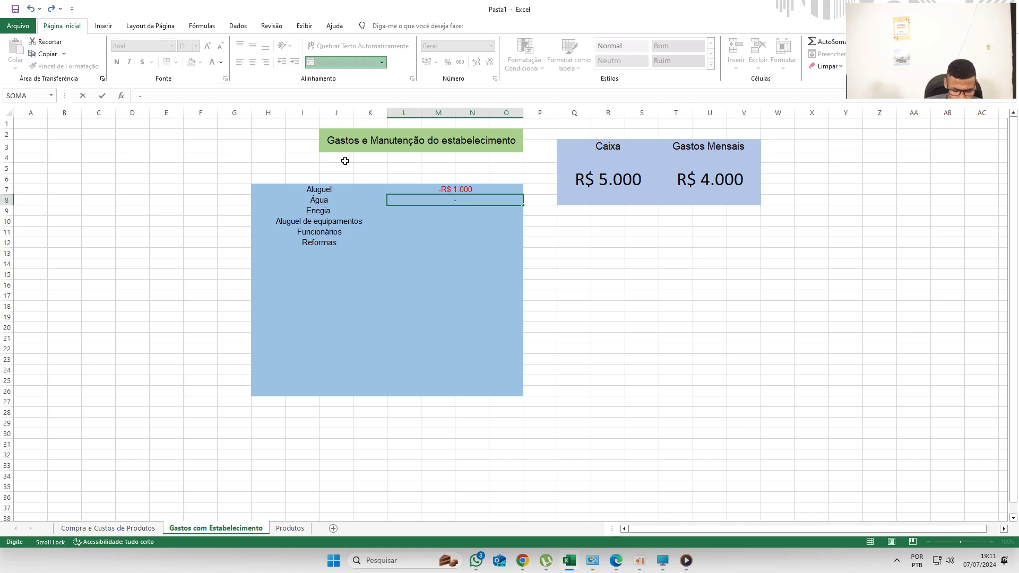